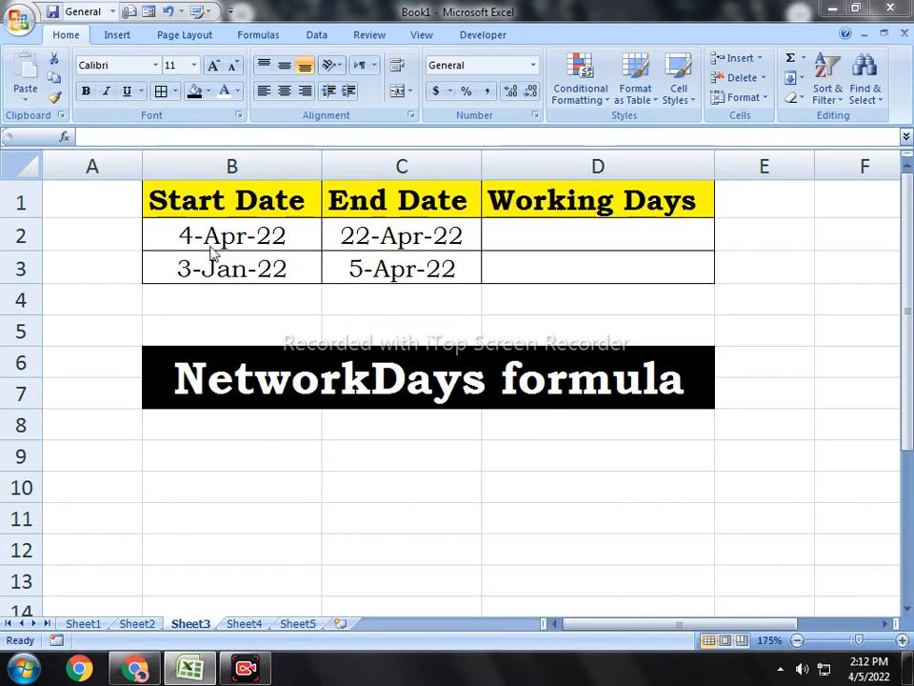
Step: Examine the Start Date, End Date and Working Days columns, including the first row's two dates and the empty result cells
{"action": "left_click", "coordinate": [225, 202]}
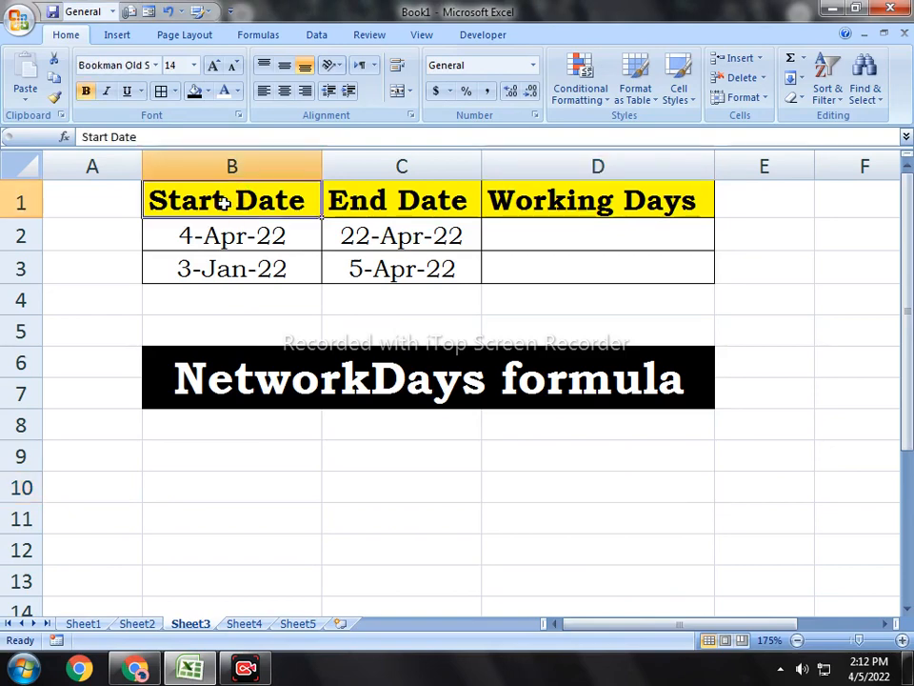
{"action": "left_click", "coordinate": [388, 204]}
{"action": "left_click_drag", "start_coordinate": [538, 241], "coordinate": [636, 275]}
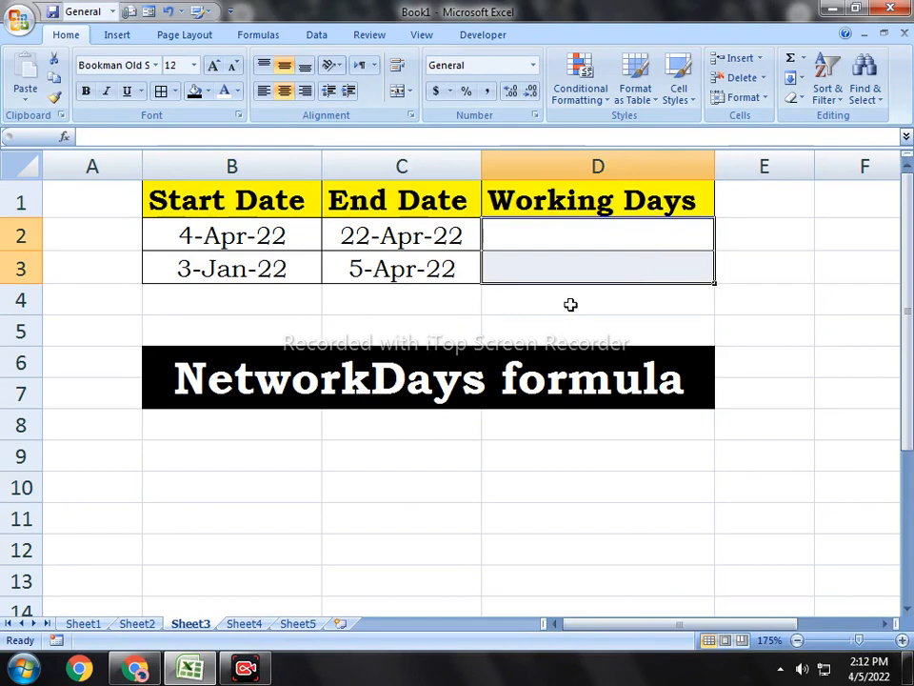
{"action": "left_click", "coordinate": [565, 241]}
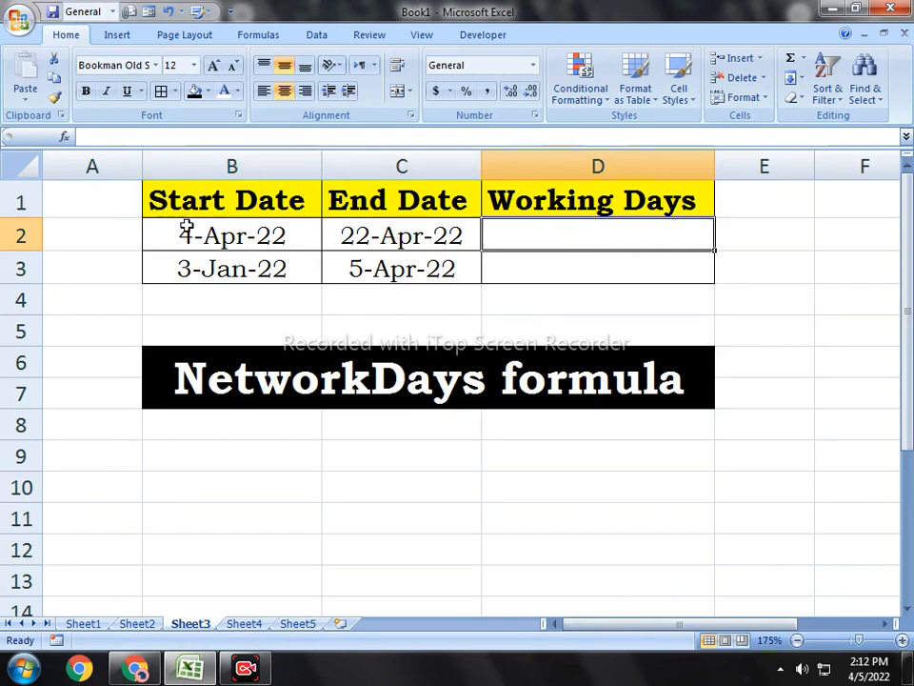
{"action": "left_click", "coordinate": [221, 225]}
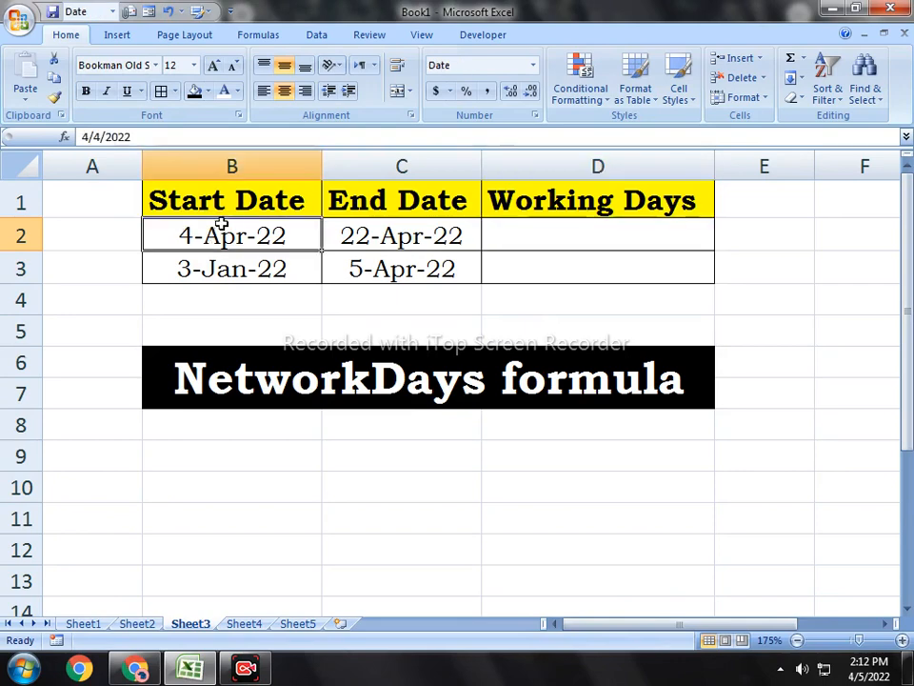
{"action": "left_click", "coordinate": [371, 198]}
{"action": "left_click", "coordinate": [371, 235]}
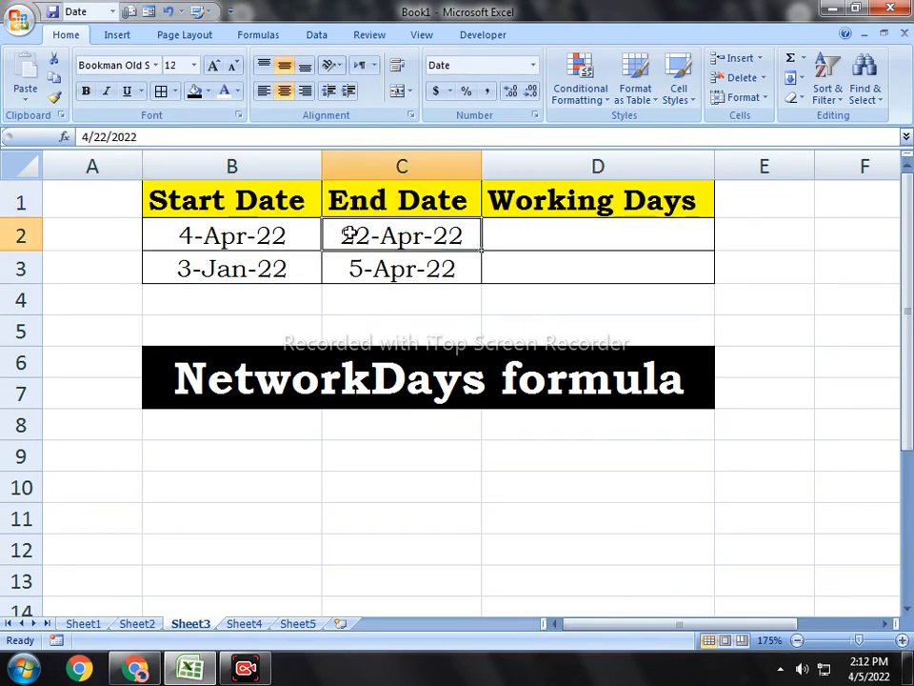
{"action": "left_click", "coordinate": [539, 235]}
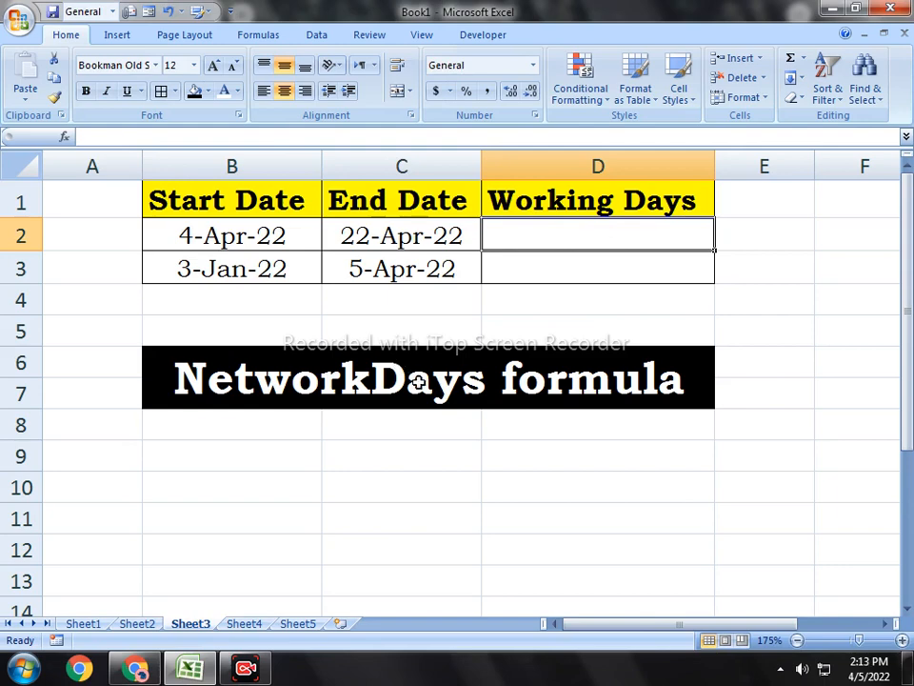
Step: Look through the date and time functions for NETWORKDAYS without inserting it
{"action": "left_click", "coordinate": [251, 36]}
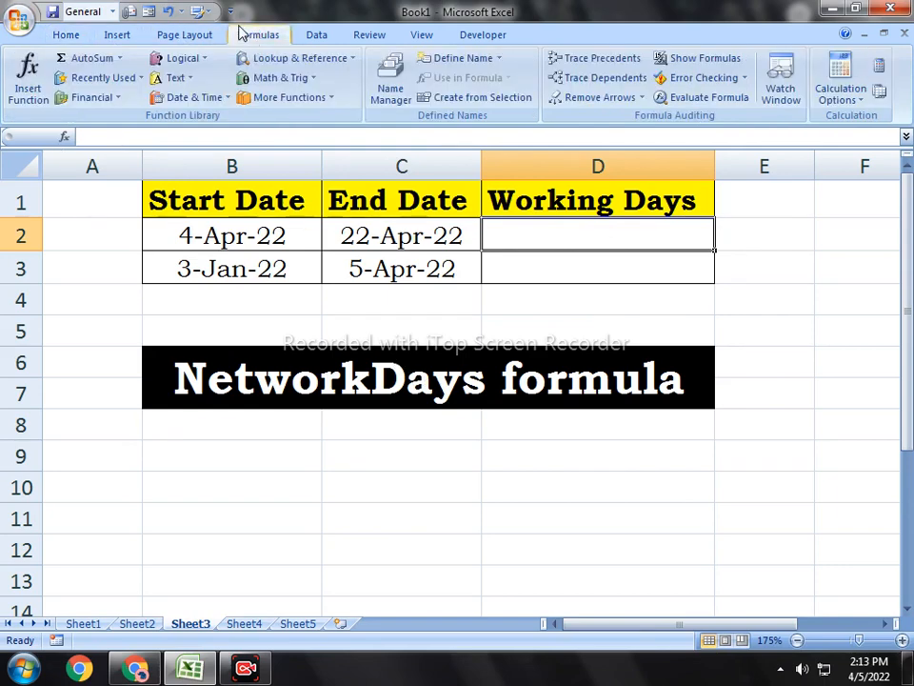
{"action": "left_click", "coordinate": [215, 101]}
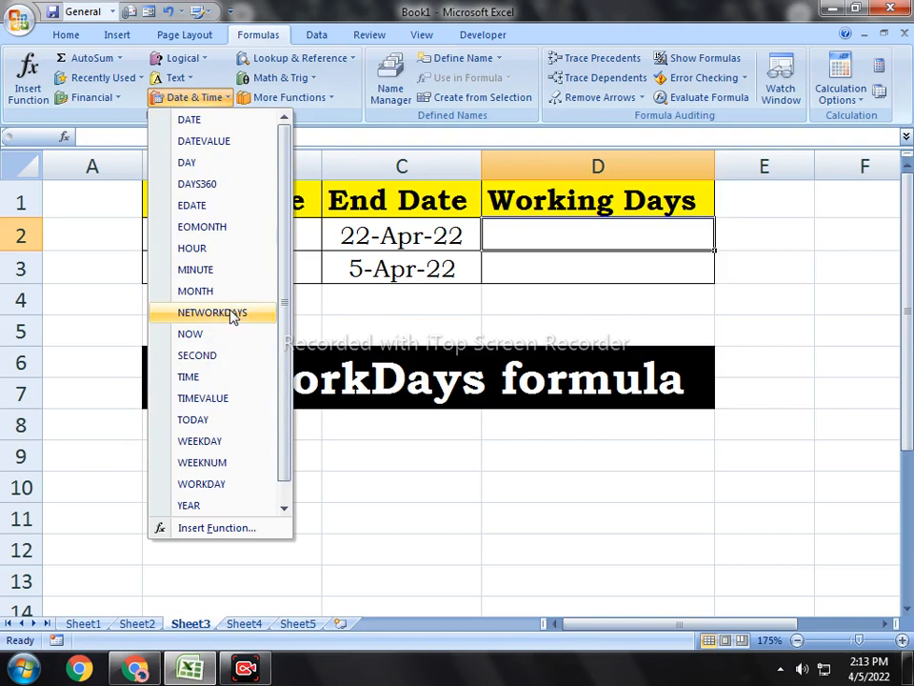
{"action": "left_click", "coordinate": [531, 286]}
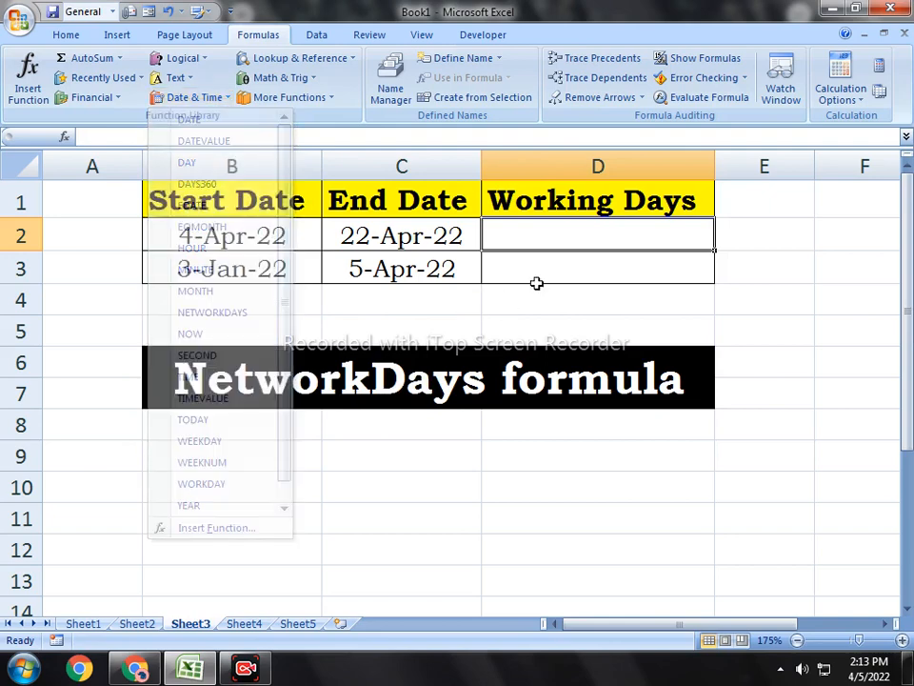
{"action": "left_click", "coordinate": [558, 271]}
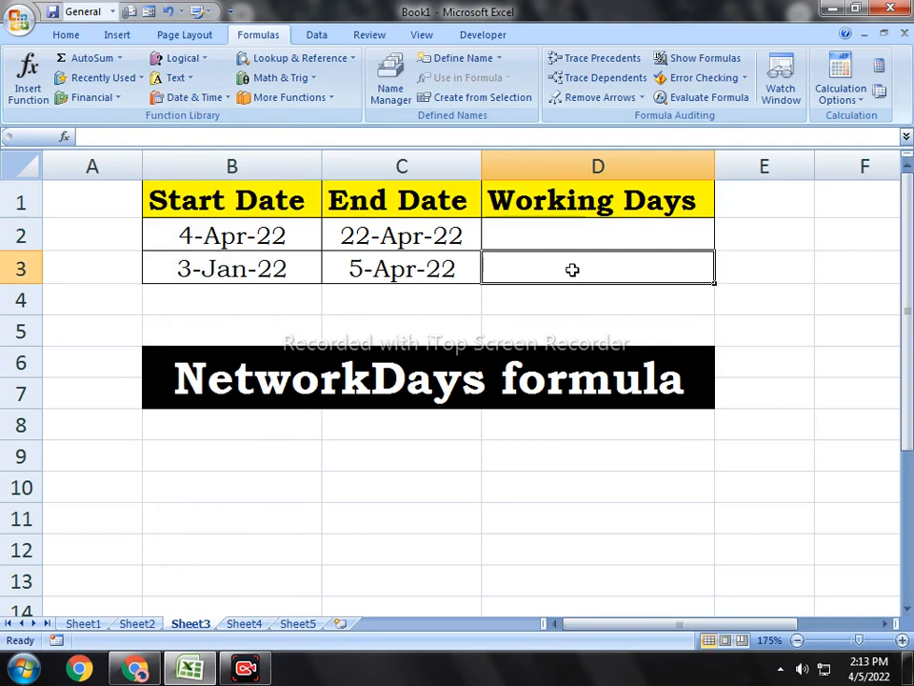
{"action": "left_click", "coordinate": [611, 232]}
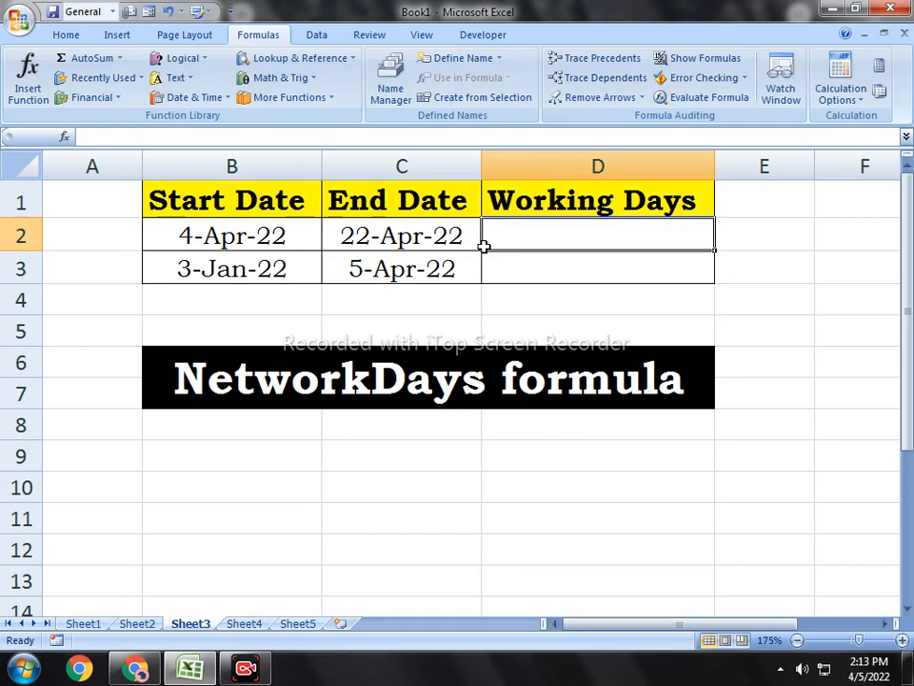
Step: Enter the formula =NETWORKDAYS(B2,C2) in cell D2 to calculate the working days of the first date pair
{"action": "left_click", "coordinate": [661, 259]}
{"action": "left_click", "coordinate": [643, 243]}
{"action": "type", "text": "=n"}
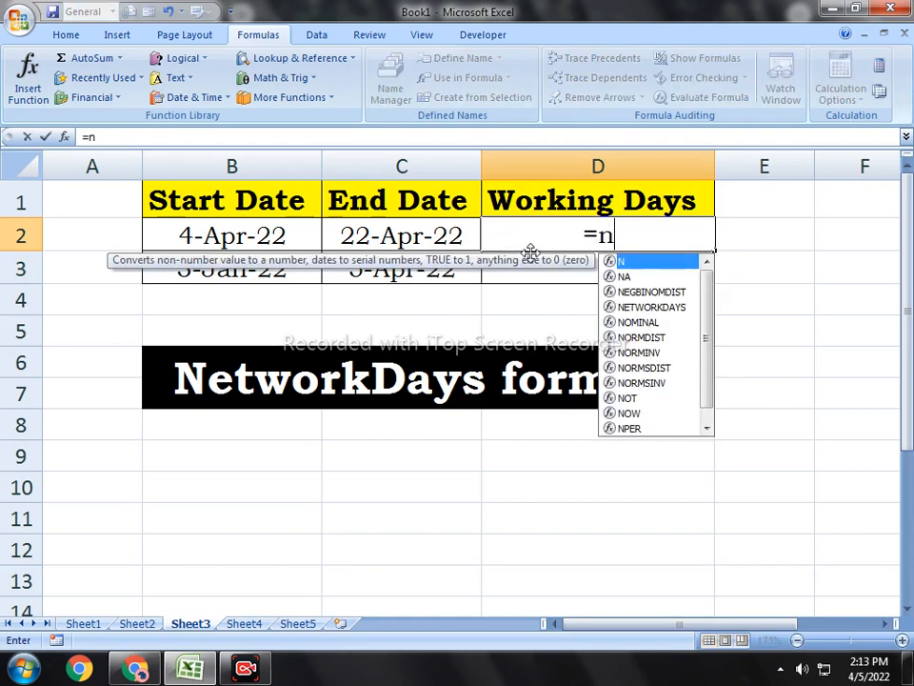
{"action": "type", "text": "et"}
{"action": "key", "text": "Tab"}
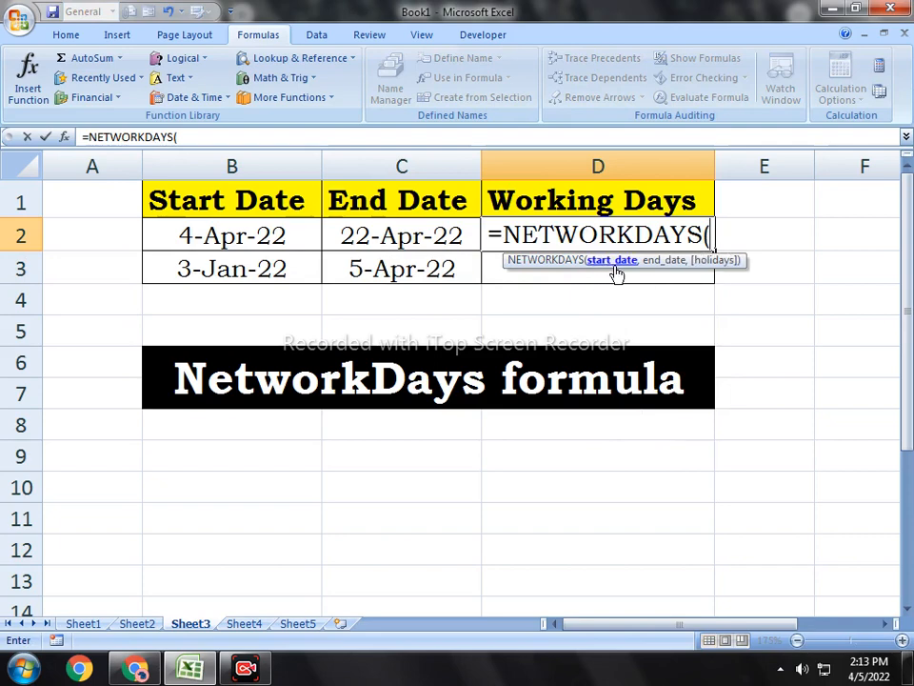
{"action": "left_click", "coordinate": [179, 245]}
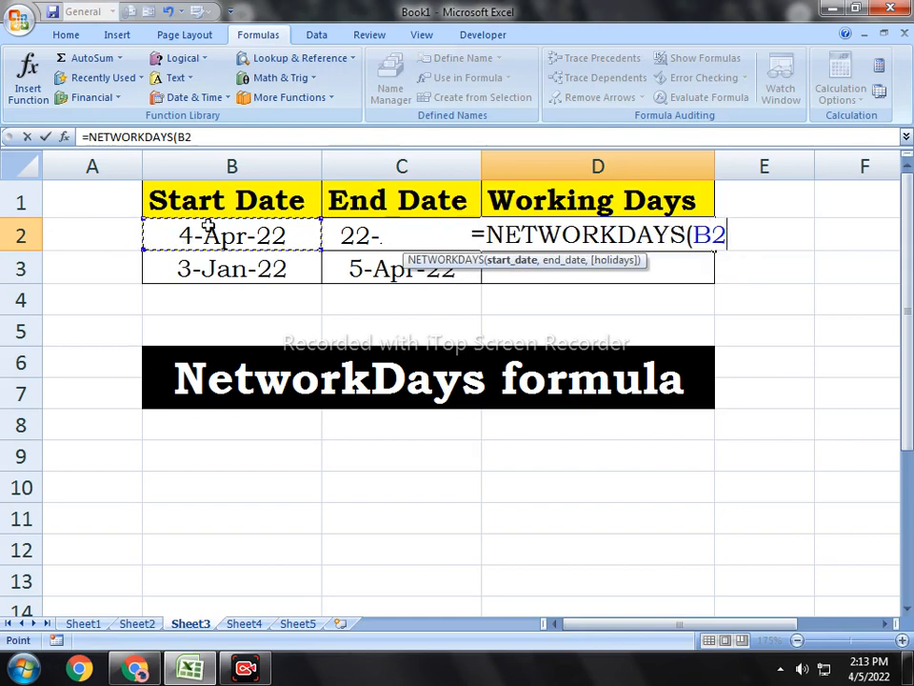
{"action": "type", "text": ","}
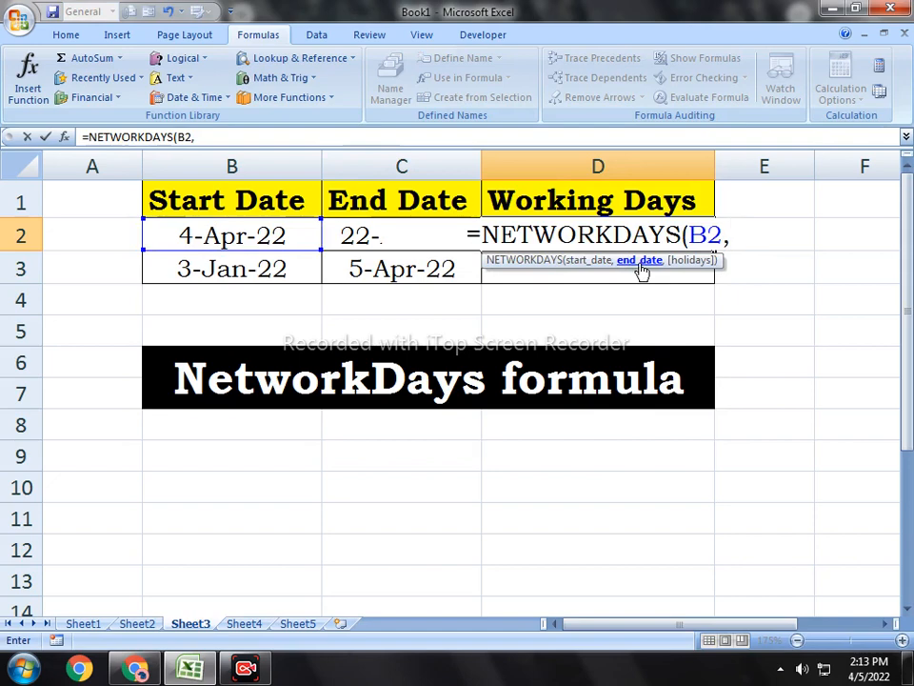
{"action": "left_click", "coordinate": [341, 235]}
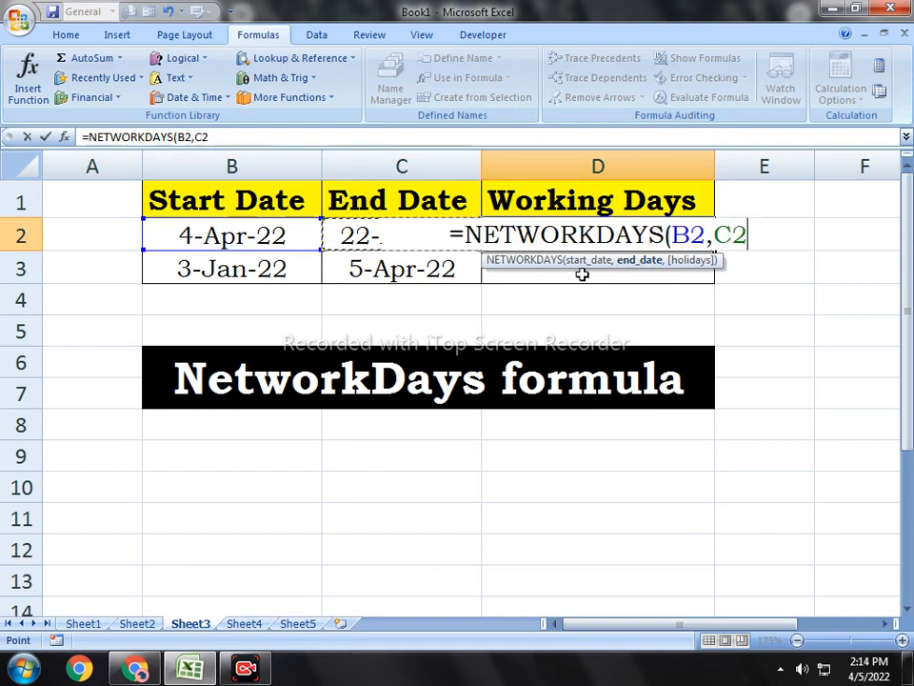
{"action": "type", "text": ")"}
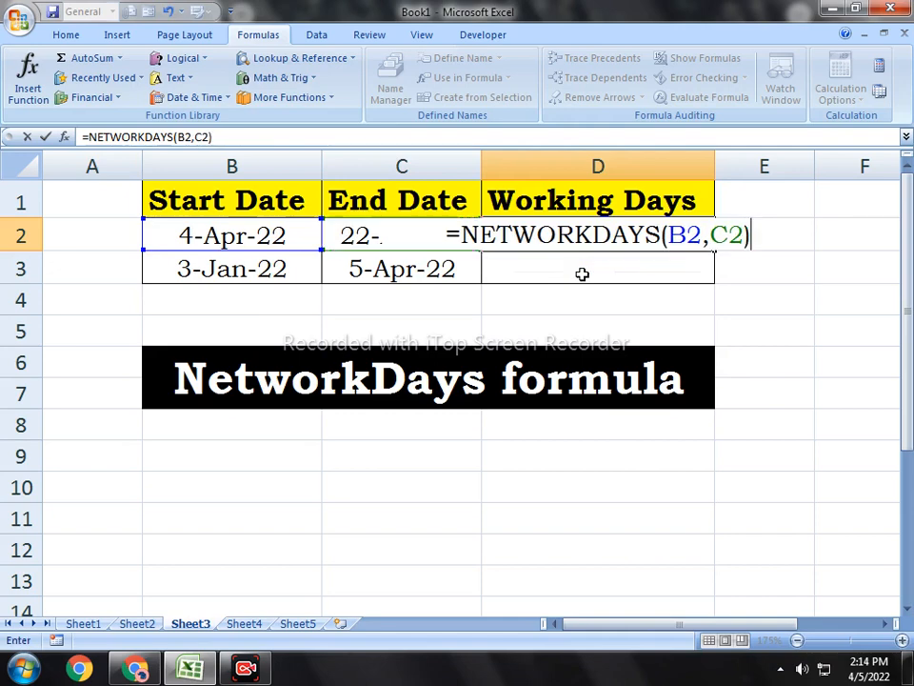
{"action": "key", "text": "Return"}
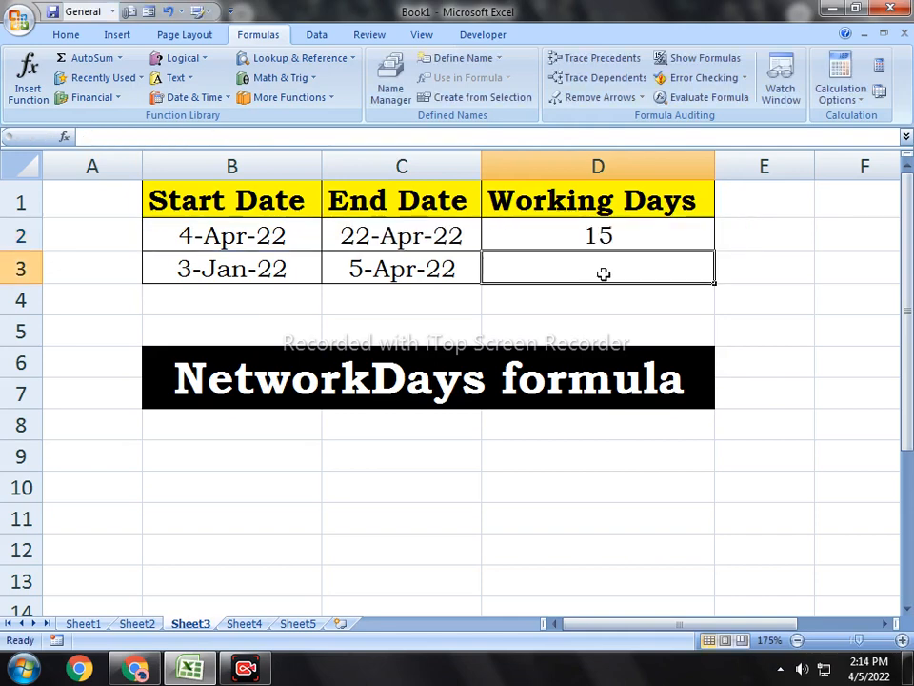
Step: Make the Working Days cells D2:D3 bold
{"action": "left_click", "coordinate": [586, 241]}
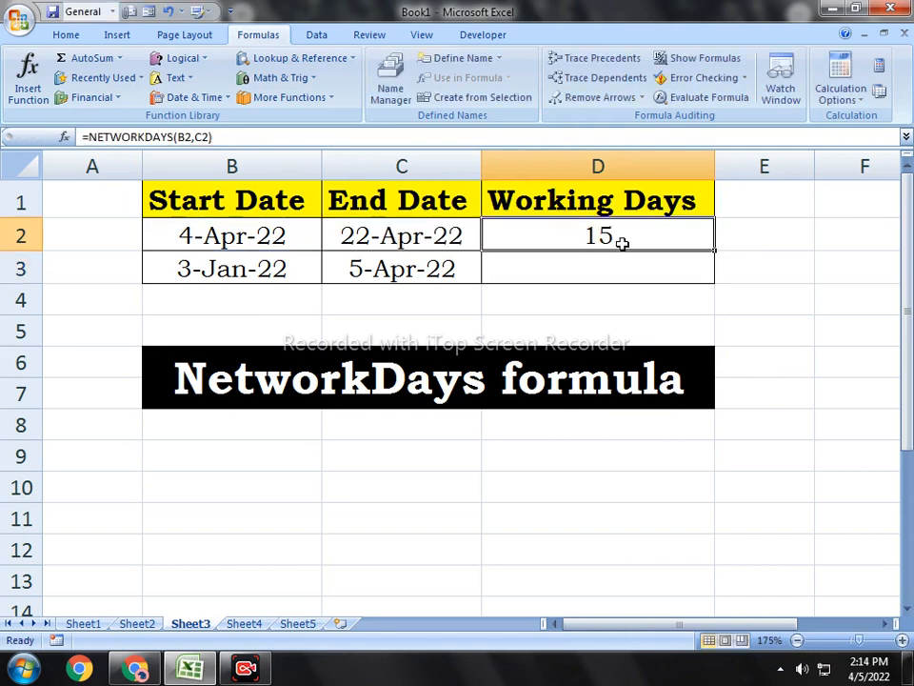
{"action": "left_click_drag", "start_coordinate": [650, 250], "coordinate": [647, 276]}
{"action": "left_click", "coordinate": [636, 245]}
Step: Check the first row's start date, end date and working days against the system calendar for April 2022
{"action": "left_click", "coordinate": [188, 237]}
{"action": "left_click", "coordinate": [368, 241]}
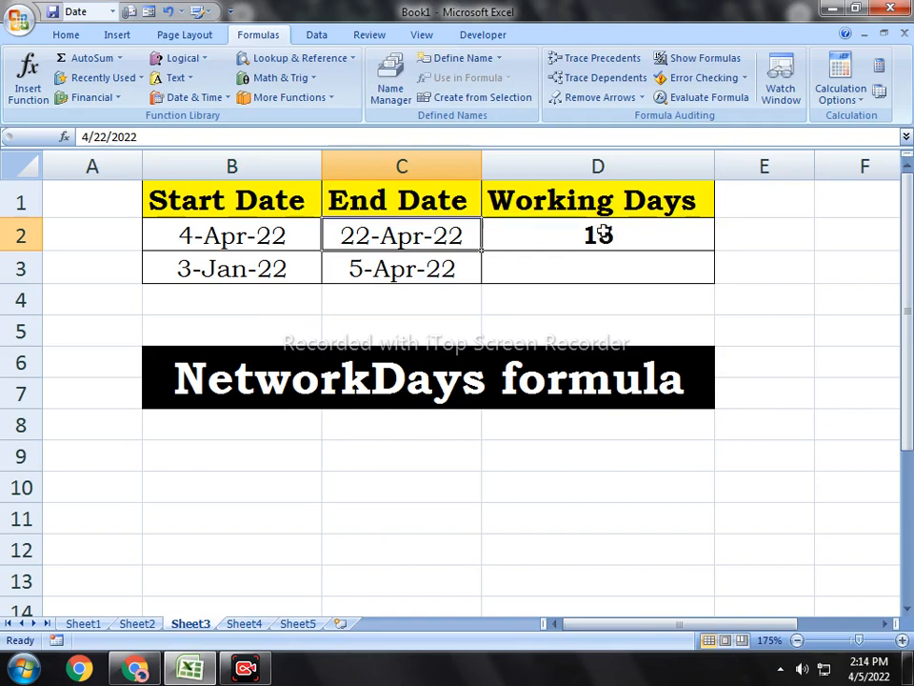
{"action": "left_click", "coordinate": [566, 236]}
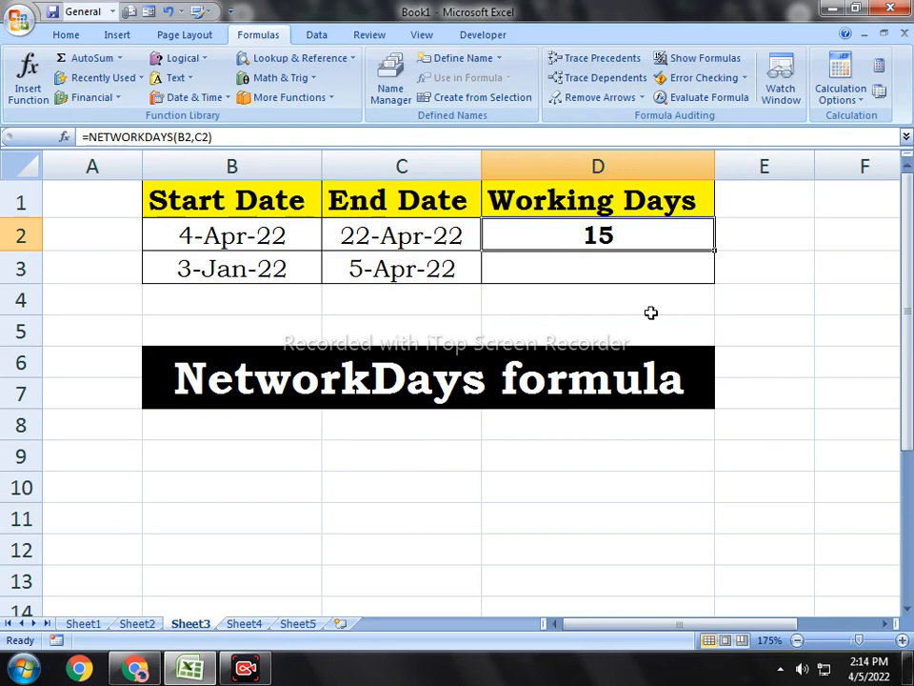
{"action": "left_click", "coordinate": [869, 668]}
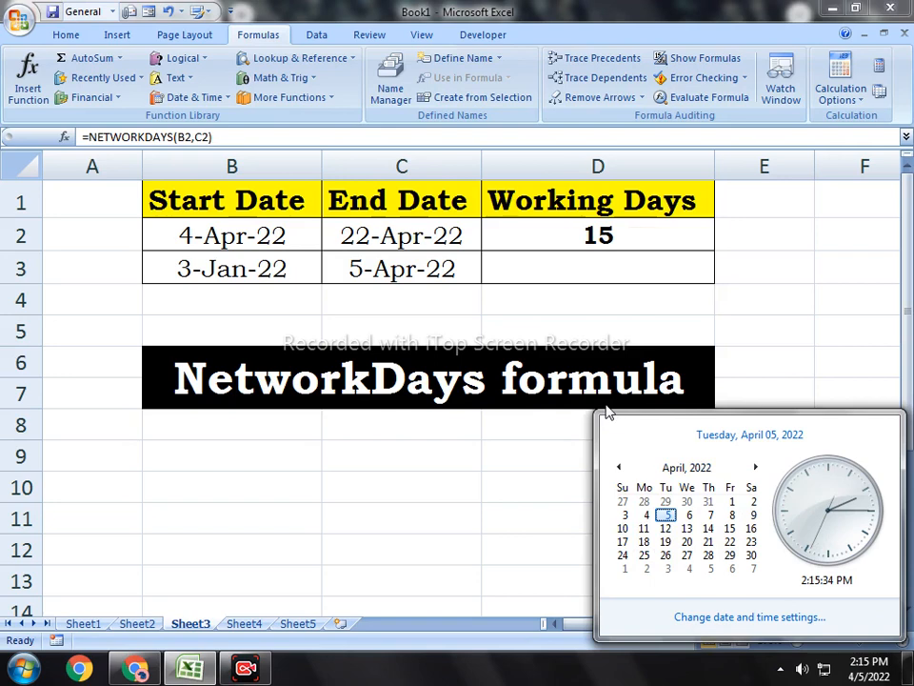
{"action": "left_click", "coordinate": [613, 263]}
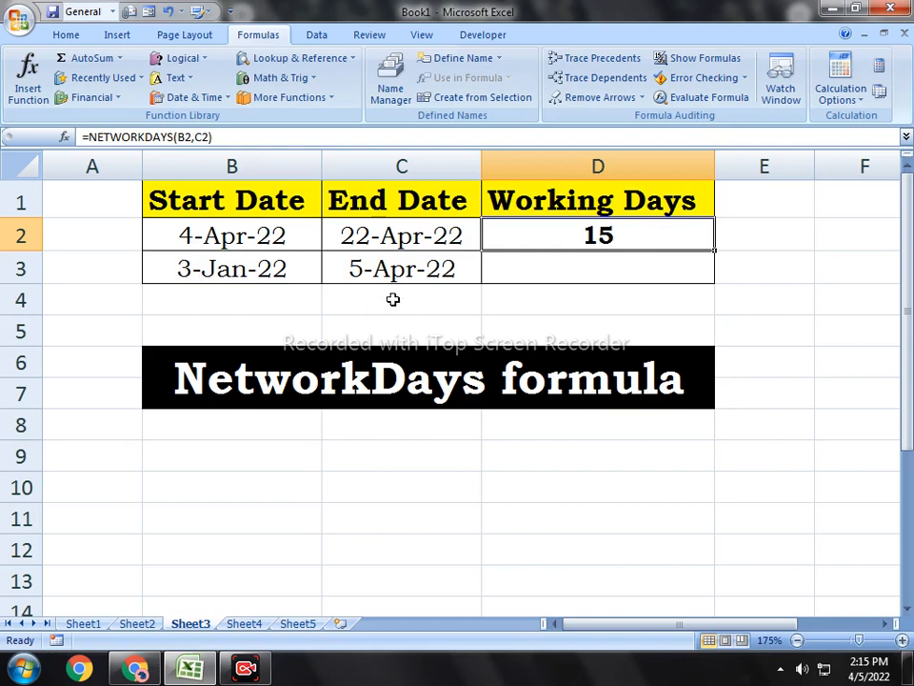
{"action": "left_click", "coordinate": [542, 272]}
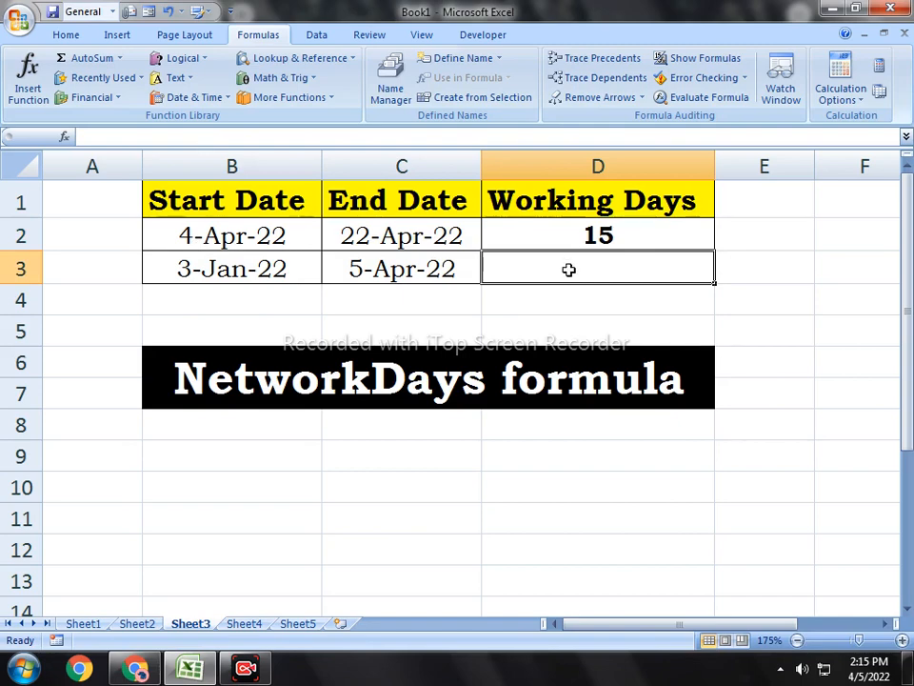
{"action": "type", "text": "=netw"}
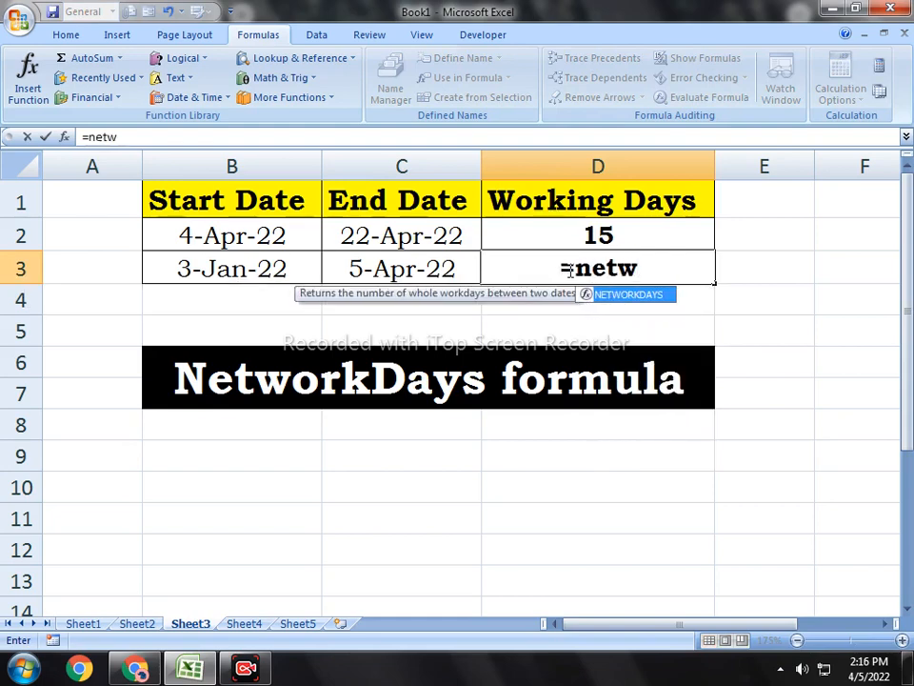
{"action": "key", "text": "Tab"}
{"action": "key", "text": "BackSpace"}
{"action": "key", "text": "BackSpace"}
{"action": "key", "text": "BackSpace"}
{"action": "key", "text": "BackSpace"}
{"action": "key", "text": "BackSpace"}
{"action": "key", "text": "BackSpace"}
{"action": "key", "text": "BackSpace"}
{"action": "key", "text": "BackSpace"}
{"action": "key", "text": "BackSpace"}
{"action": "key", "text": "BackSpace"}
{"action": "key", "text": "BackSpace"}
{"action": "key", "text": "BackSpace"}
{"action": "key", "text": "BackSpace"}
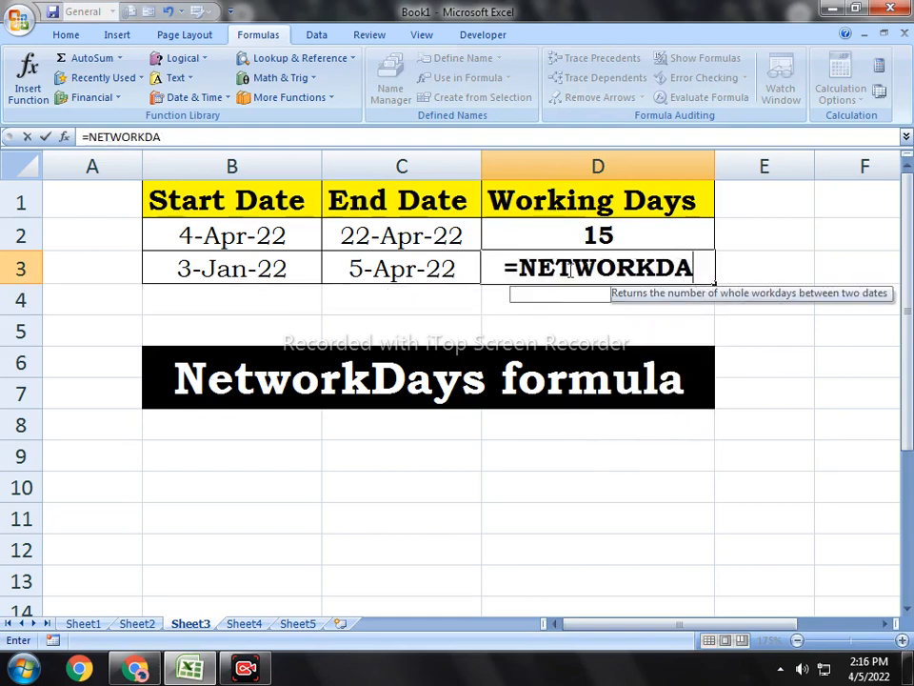
{"action": "key", "text": "Return"}
Step: Insert the NETWORKDAYS date function in cell D3 with B3 as the start date and C3 as the end date
{"action": "left_click", "coordinate": [568, 269]}
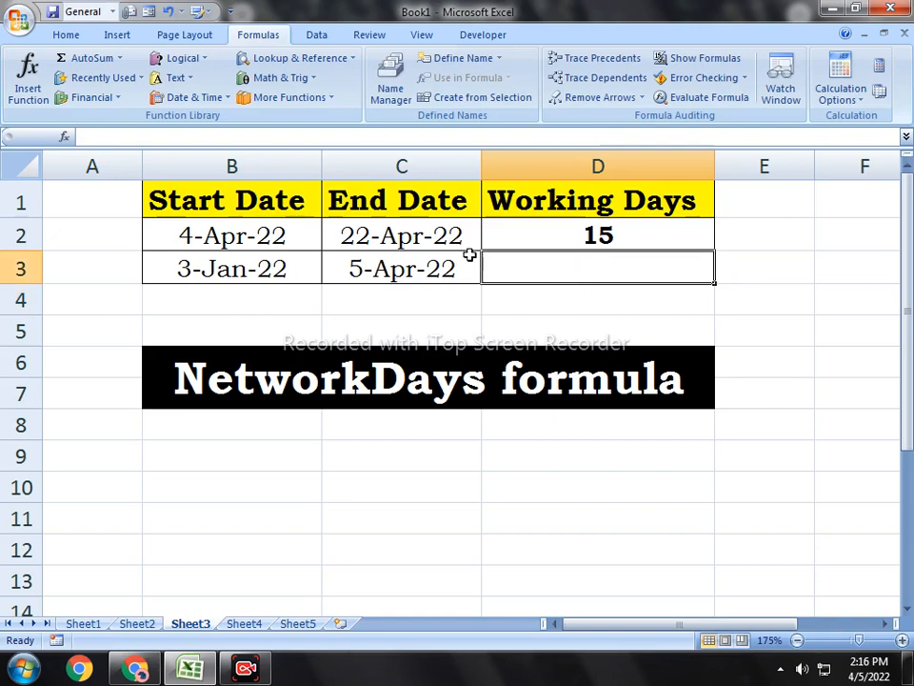
{"action": "left_click", "coordinate": [178, 100]}
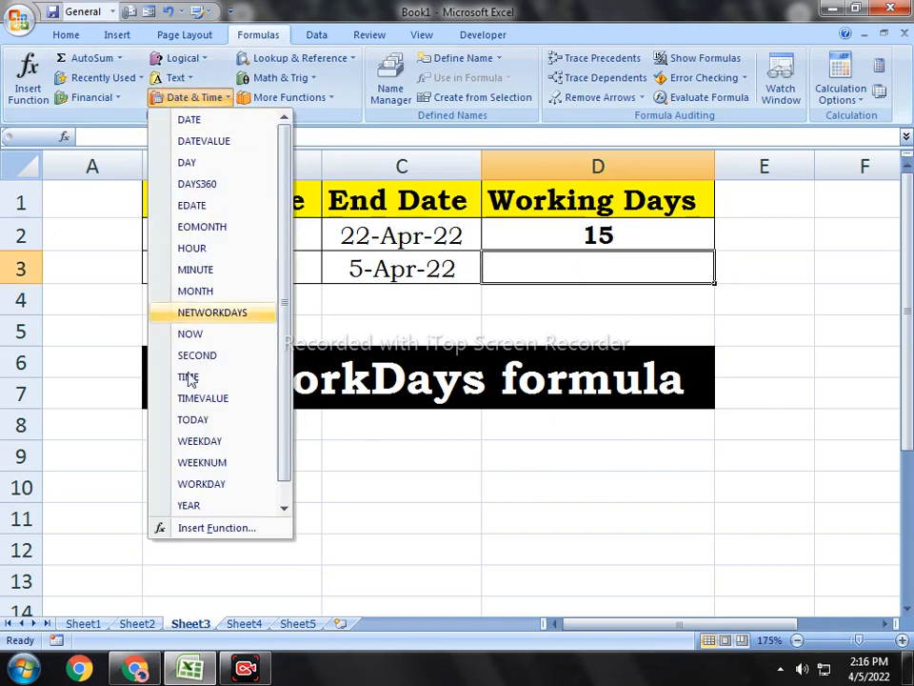
{"action": "left_click", "coordinate": [211, 313]}
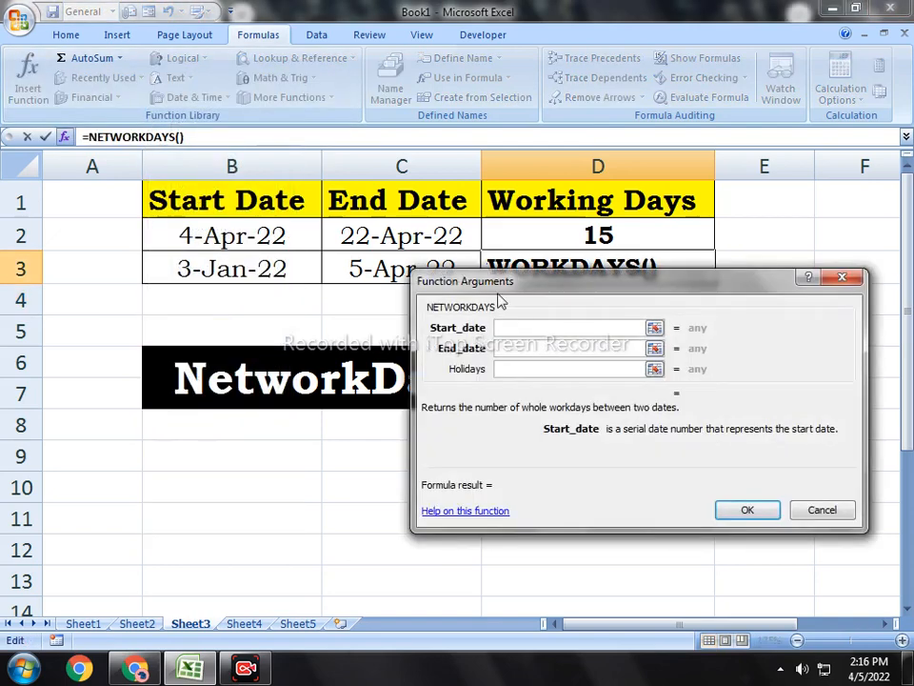
{"action": "left_click_drag", "start_coordinate": [488, 279], "coordinate": [282, 430]}
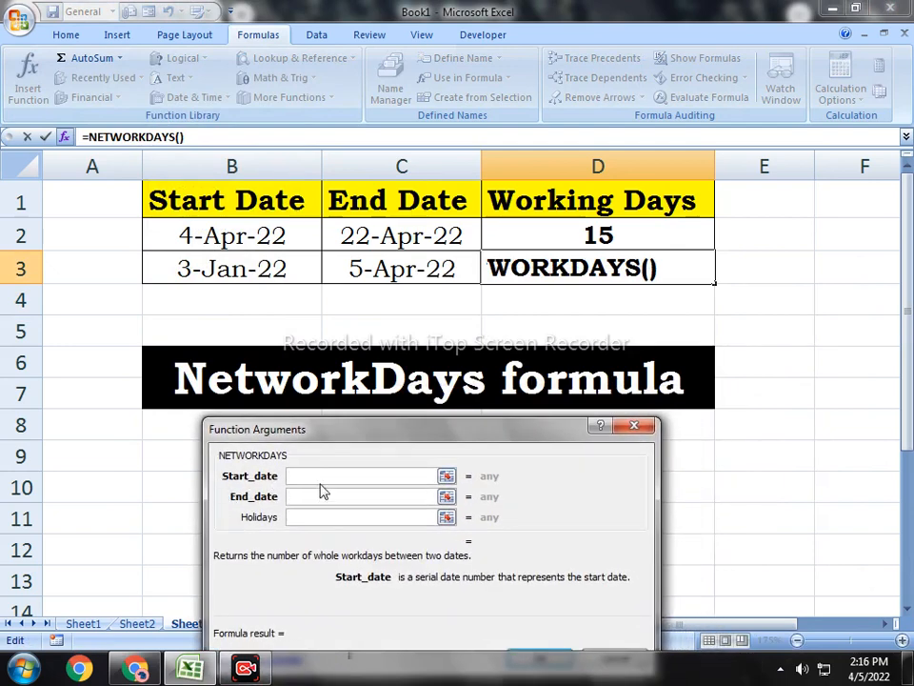
{"action": "left_click", "coordinate": [182, 272]}
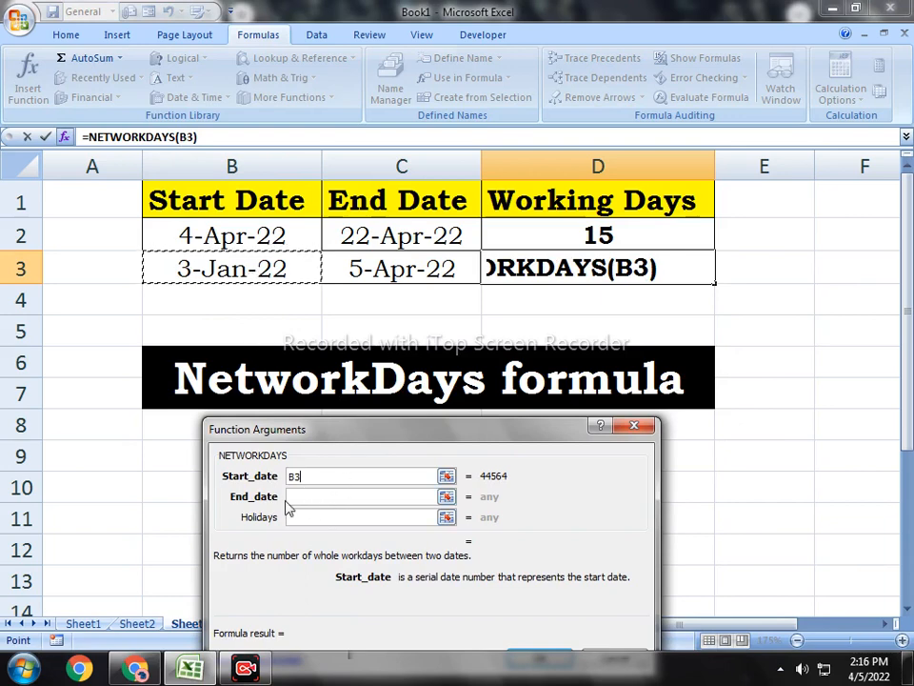
{"action": "left_click", "coordinate": [307, 493]}
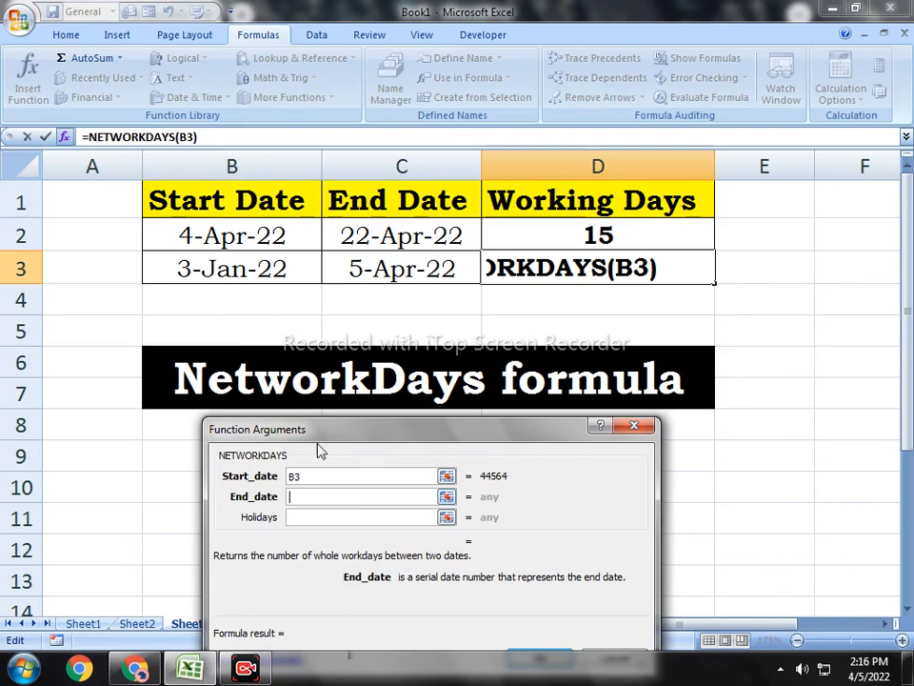
{"action": "left_click", "coordinate": [367, 271]}
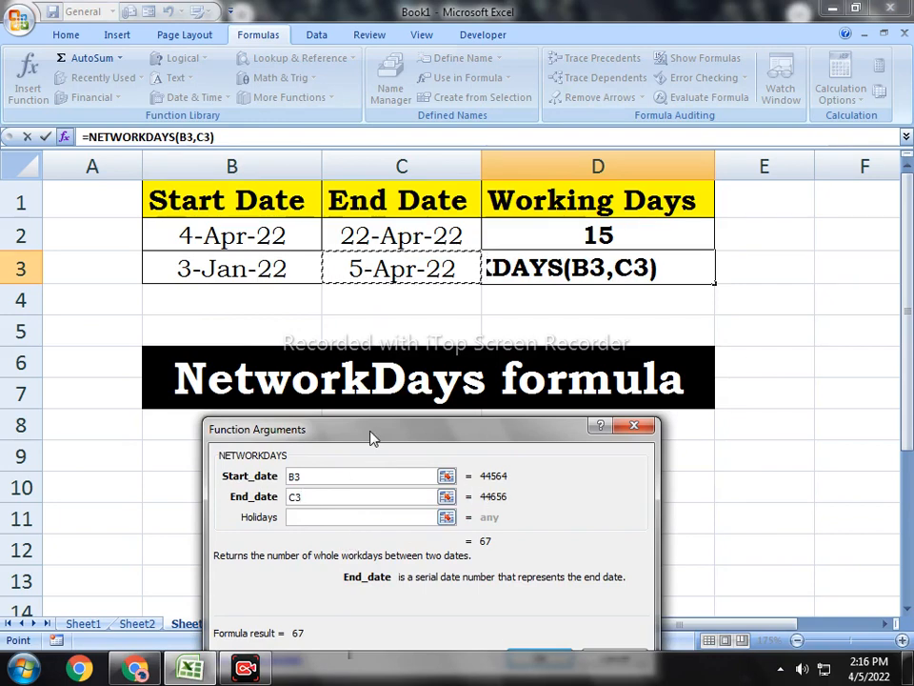
{"action": "left_click_drag", "start_coordinate": [373, 435], "coordinate": [319, 303]}
{"action": "left_click", "coordinate": [482, 541]}
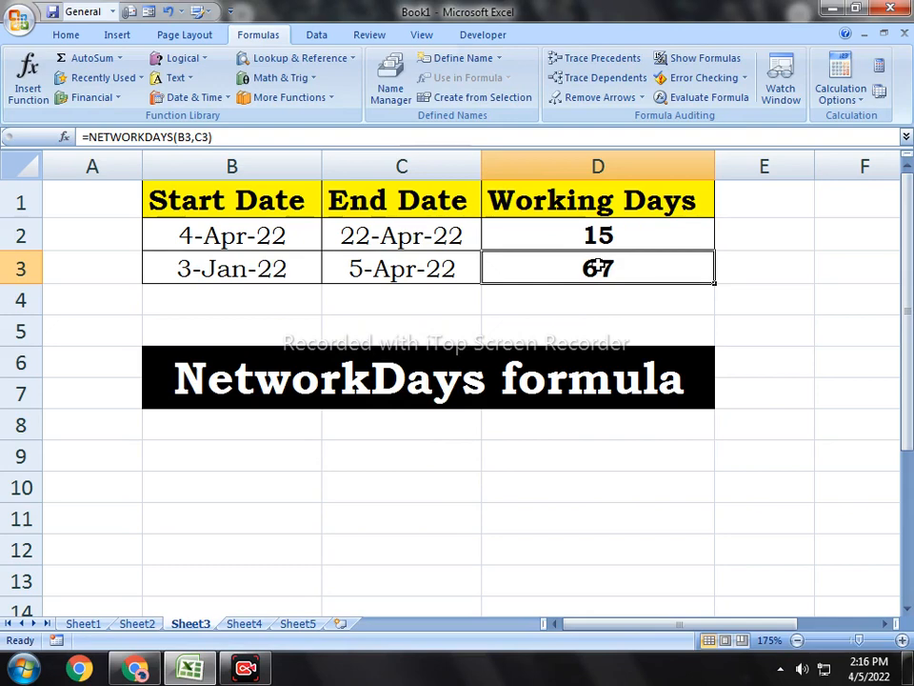
{"action": "left_click", "coordinate": [622, 306]}
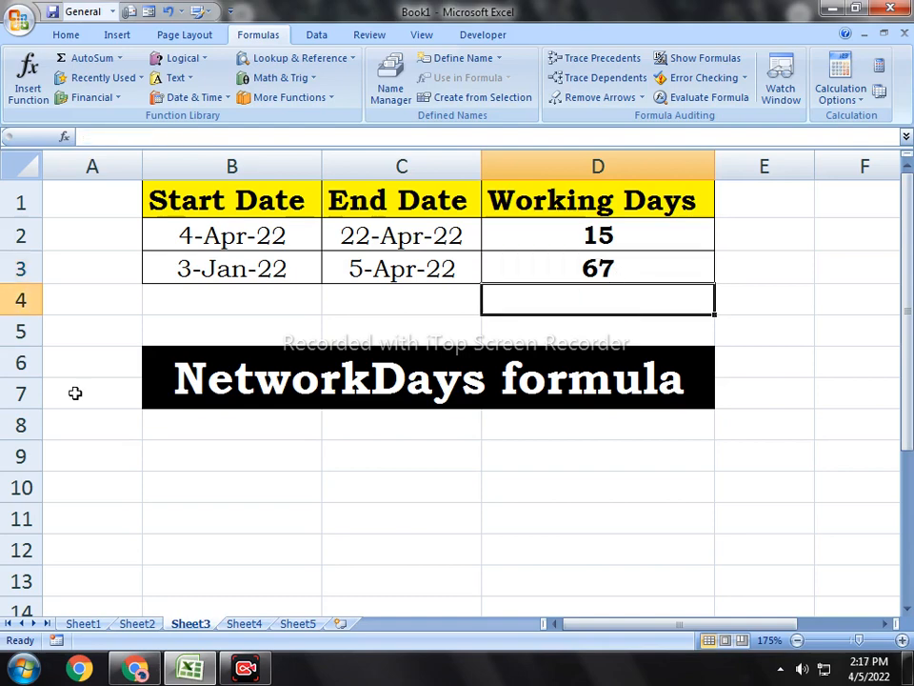
{"action": "left_click", "coordinate": [186, 97]}
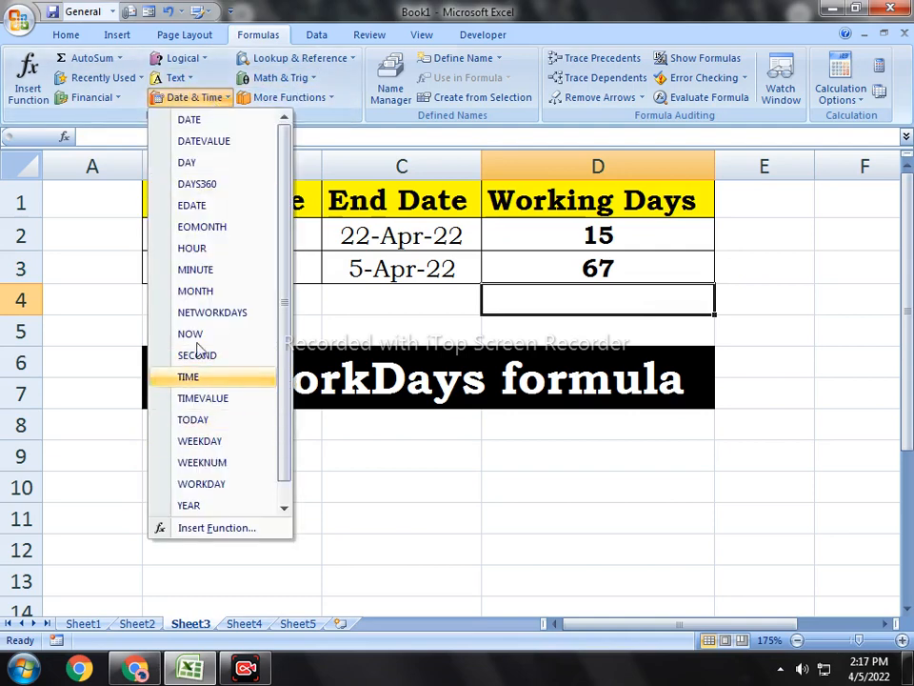
{"action": "left_click", "coordinate": [173, 312]}
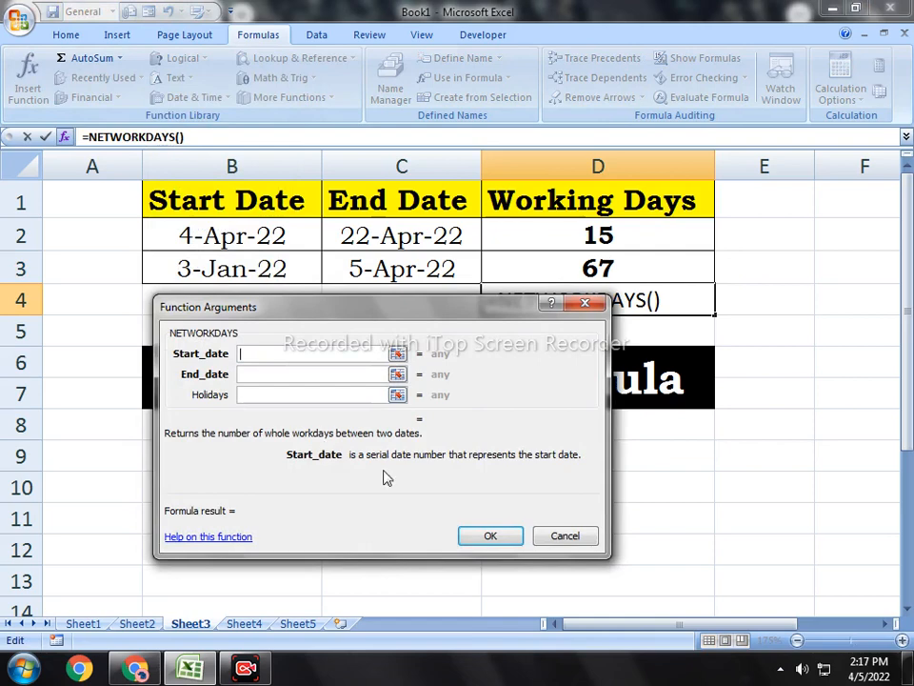
{"action": "left_click", "coordinate": [564, 537]}
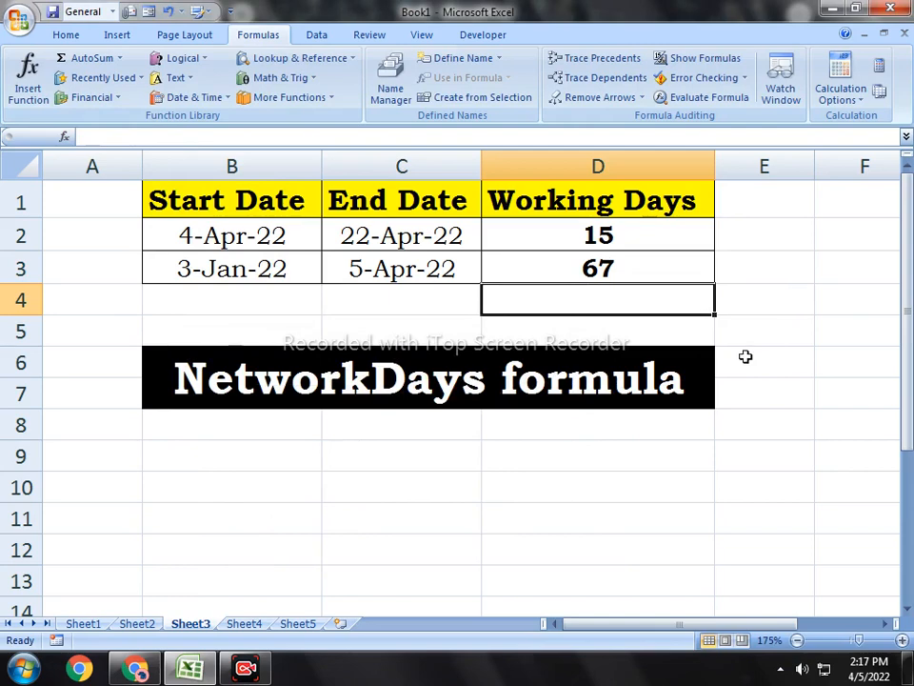
{"action": "left_click_drag", "start_coordinate": [202, 445], "coordinate": [215, 556]}
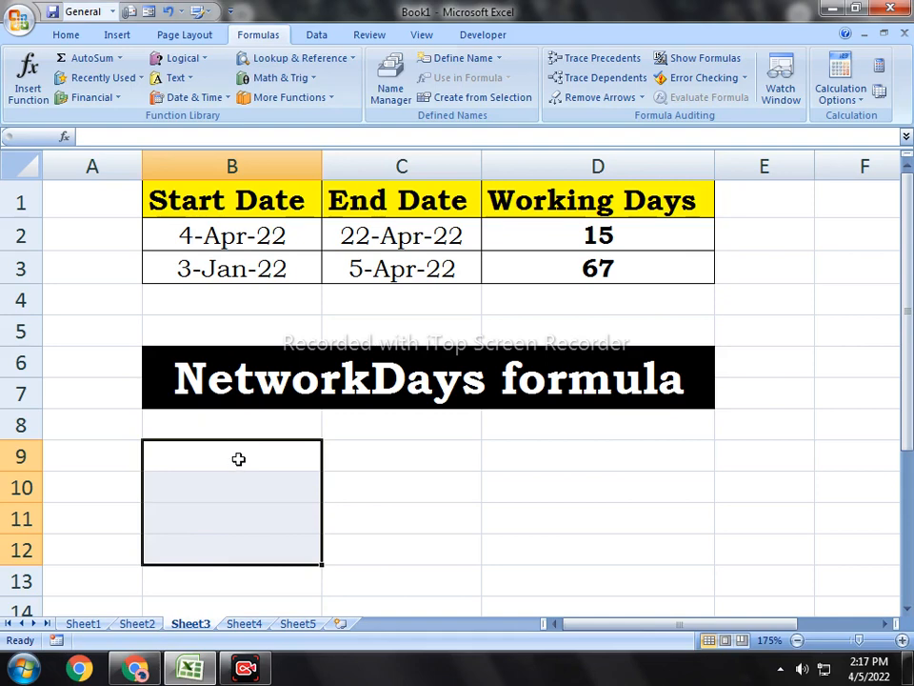
{"action": "left_click", "coordinate": [564, 468]}
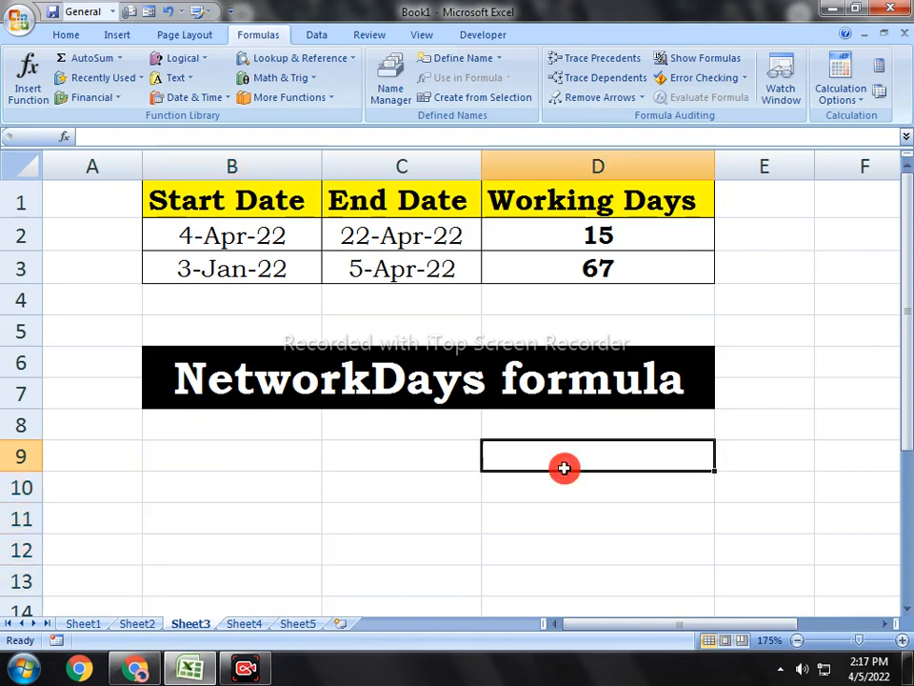
{"action": "type", "text": "="}
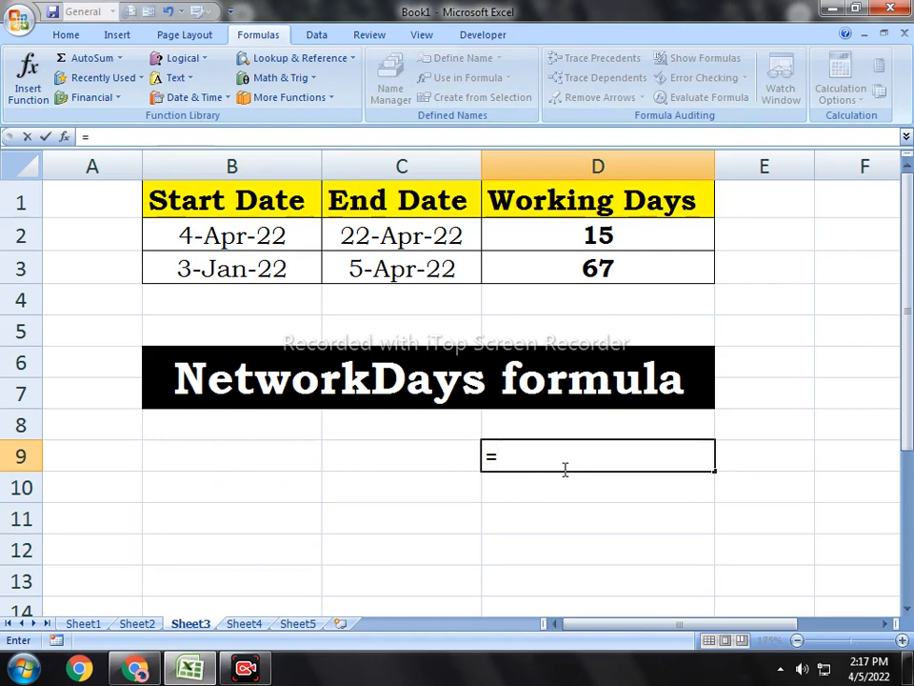
{"action": "key", "text": "Left"}
{"action": "key", "text": "Left"}
{"action": "key", "text": "Left"}
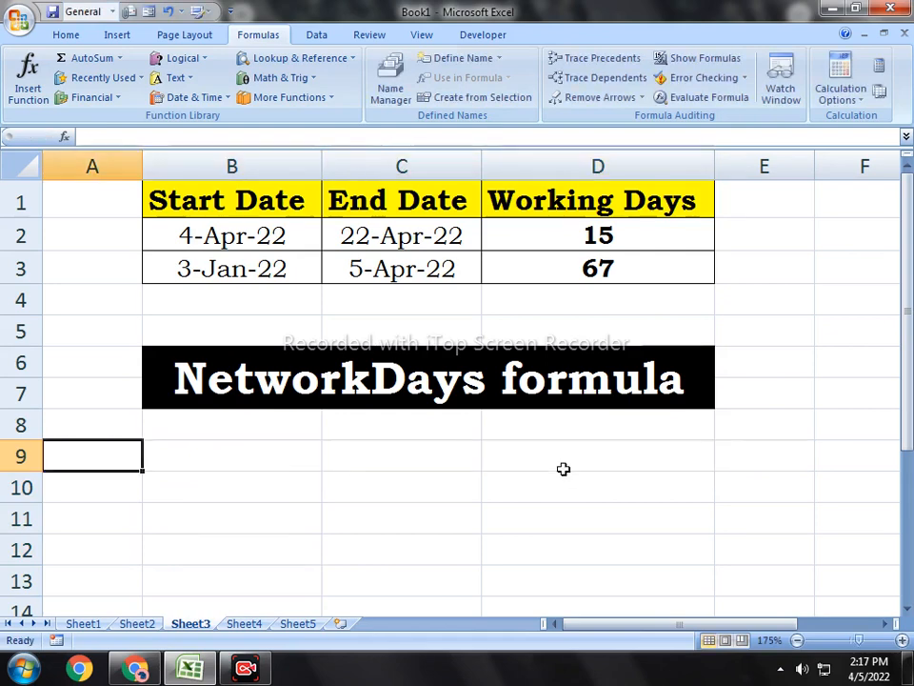
Step: Enter the holiday dates 10-02-2022, 02-3-2022 and 4-4-2022 in cells B9 to B11
{"action": "key", "text": "Right"}
{"action": "type", "text": "10"}
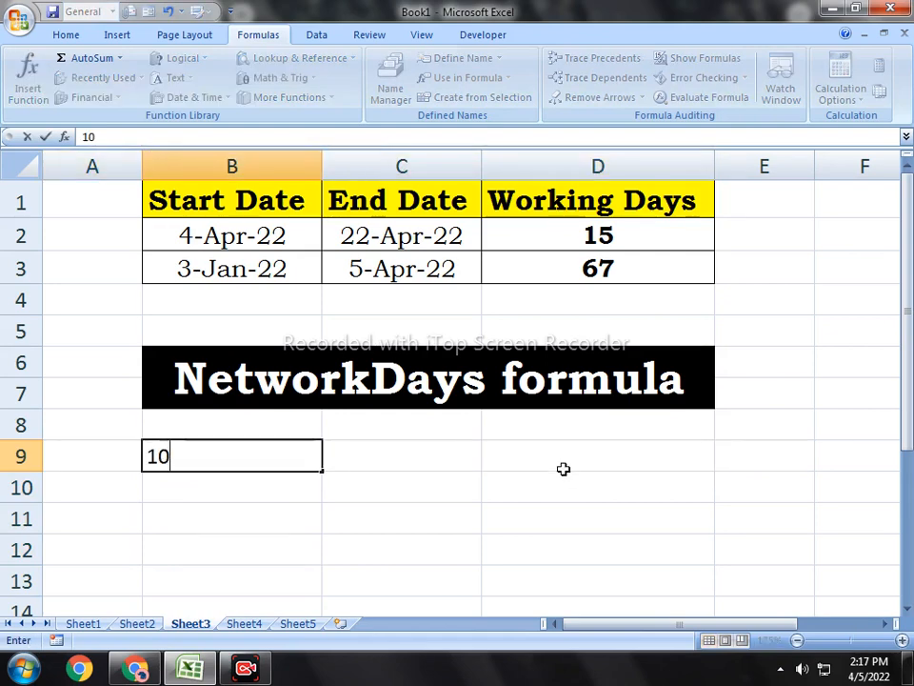
{"action": "type", "text": "-02-"}
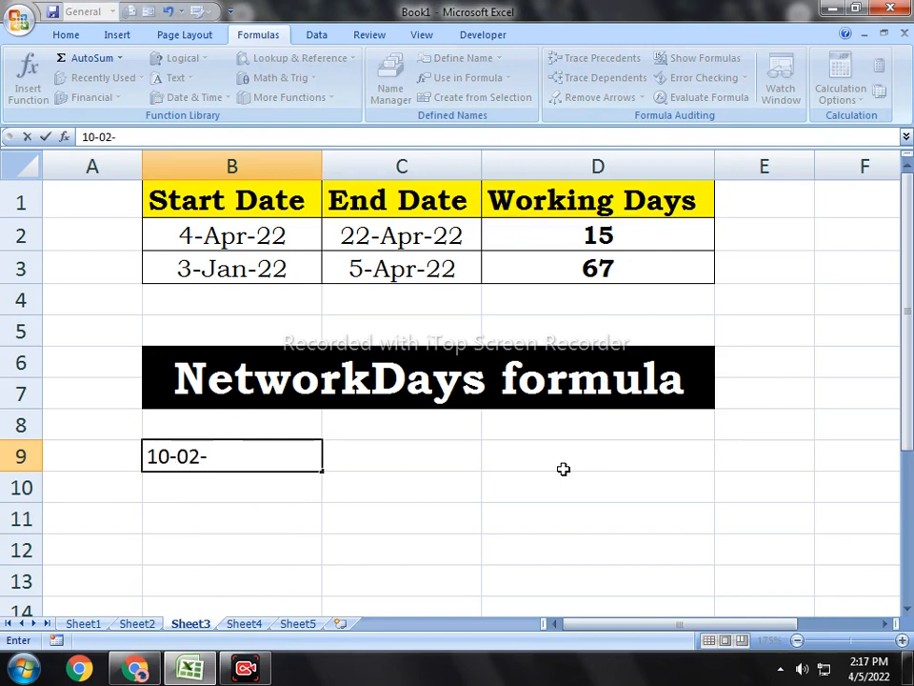
{"action": "type", "text": "2022"}
{"action": "key", "text": "Return"}
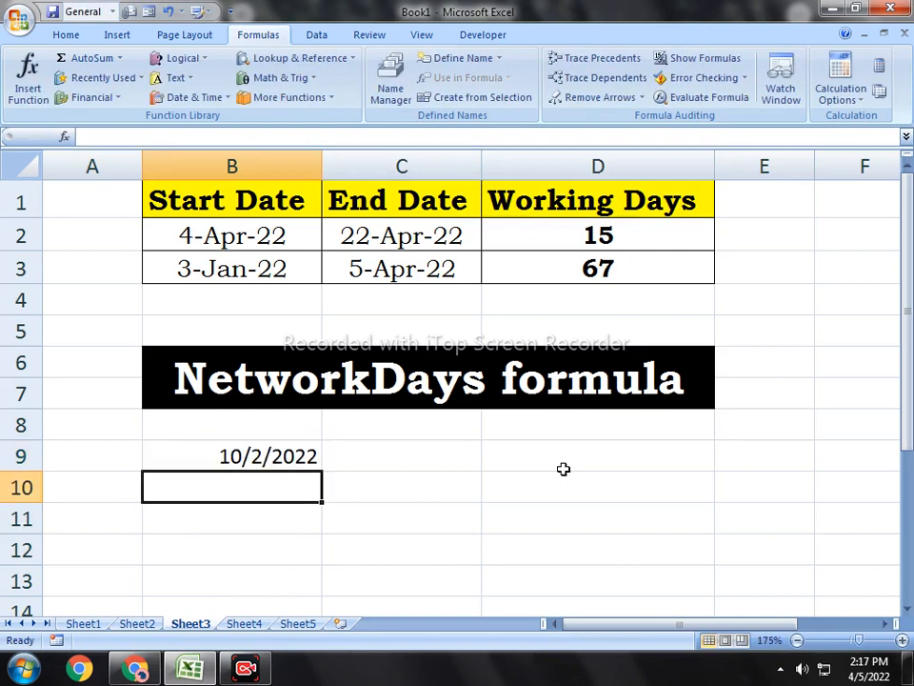
{"action": "type", "text": "02-"}
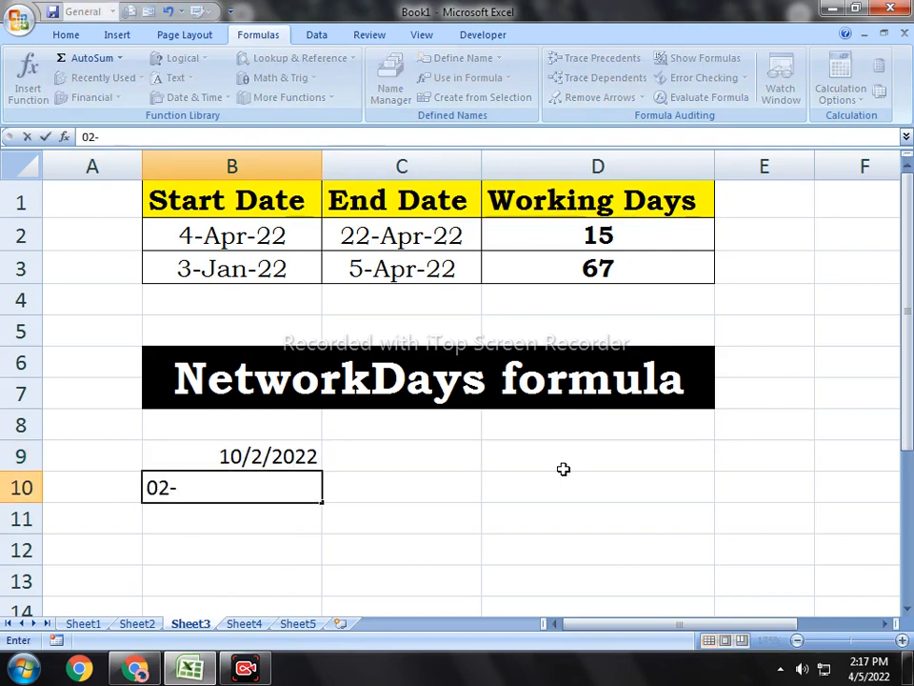
{"action": "type", "text": "3-2022"}
{"action": "key", "text": "Return"}
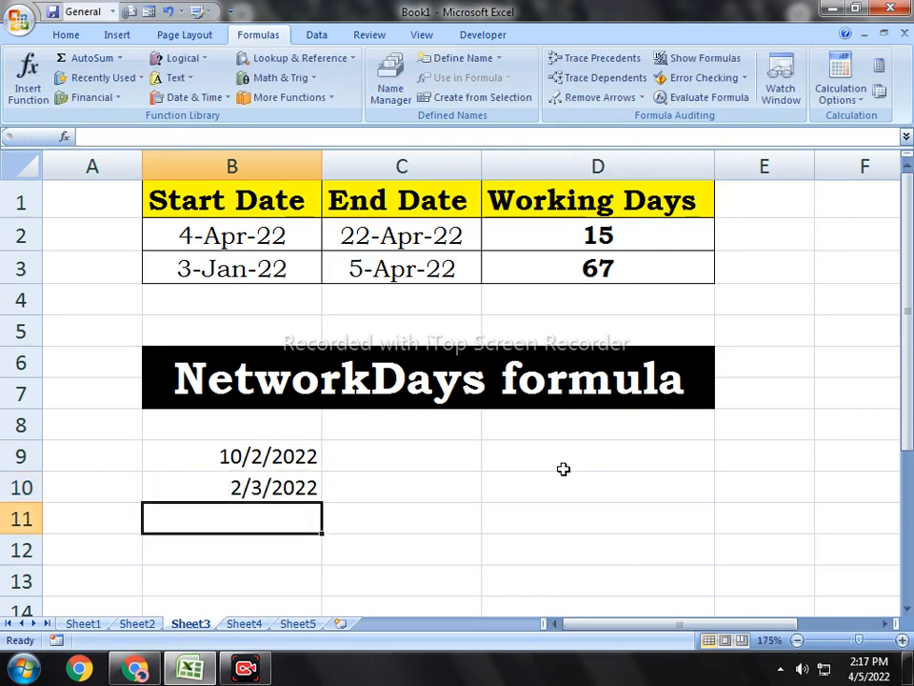
{"action": "type", "text": "4"}
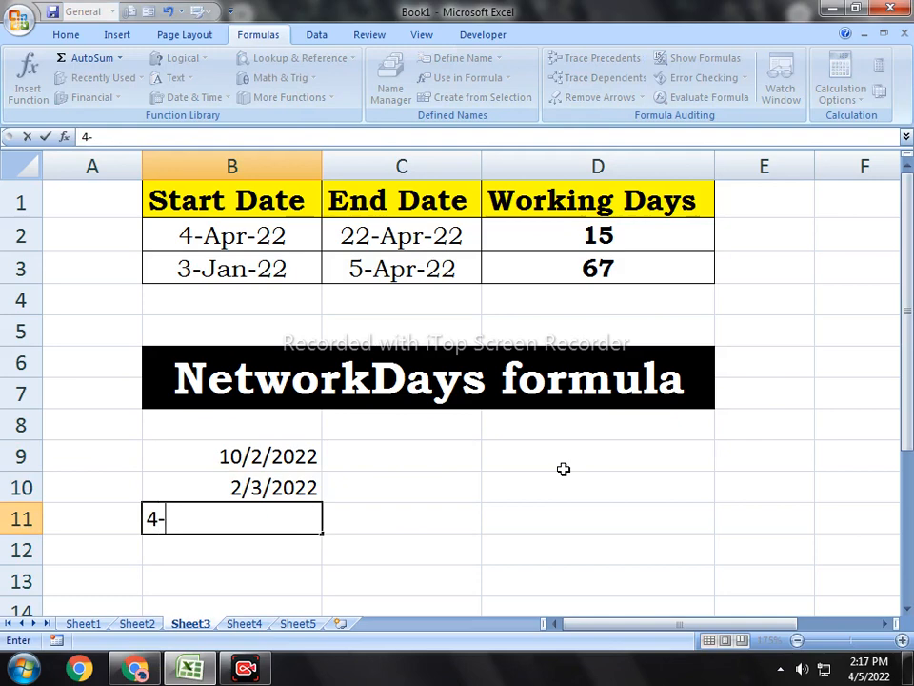
{"action": "type", "text": "-4-2022"}
{"action": "key", "text": "Return"}
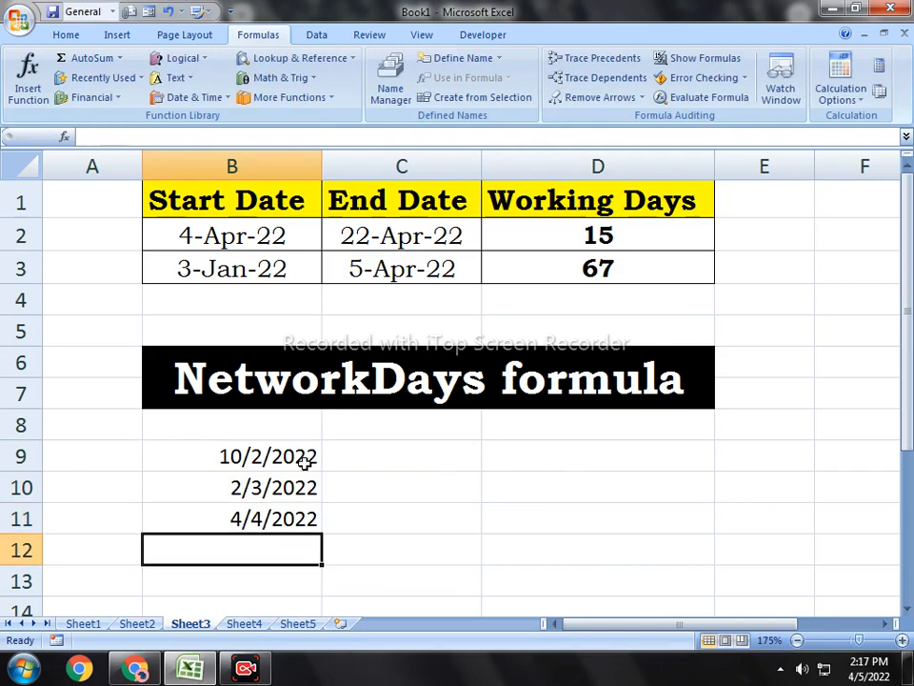
{"action": "left_click_drag", "start_coordinate": [305, 461], "coordinate": [297, 523]}
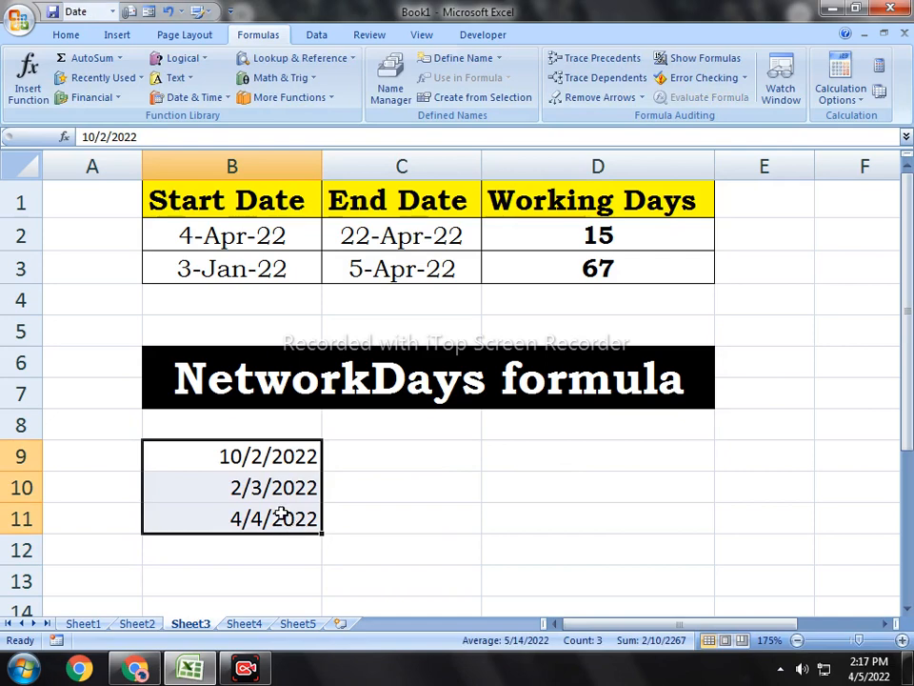
Step: Enter the formula =NETWORKDAYS(B2,C2,B9:B11) in cell D9 to count the first row's working days excluding the listed holidays
{"action": "left_click", "coordinate": [527, 455]}
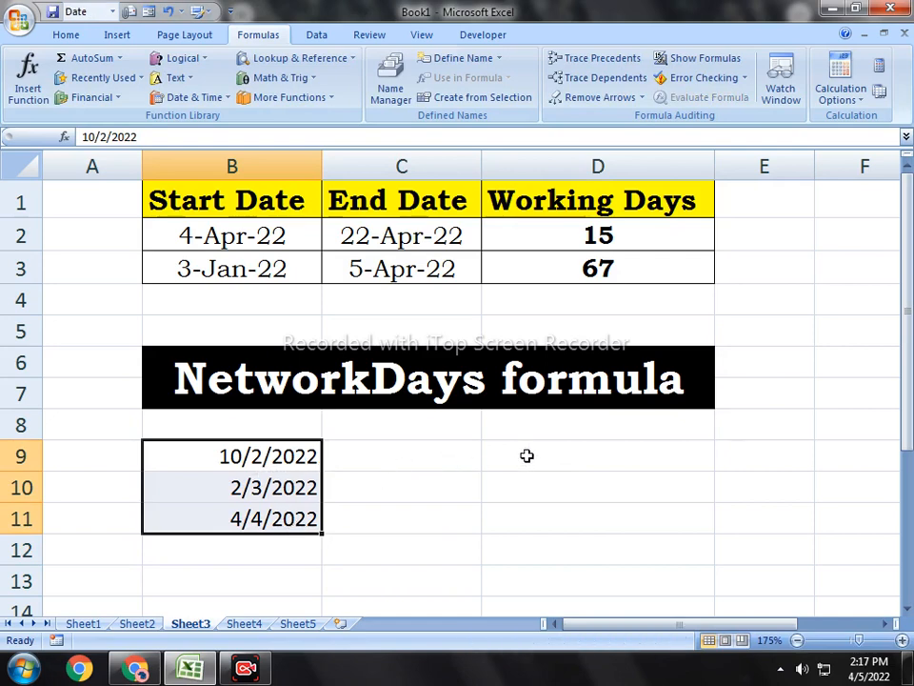
{"action": "left_click", "coordinate": [527, 455]}
{"action": "type", "text": "="}
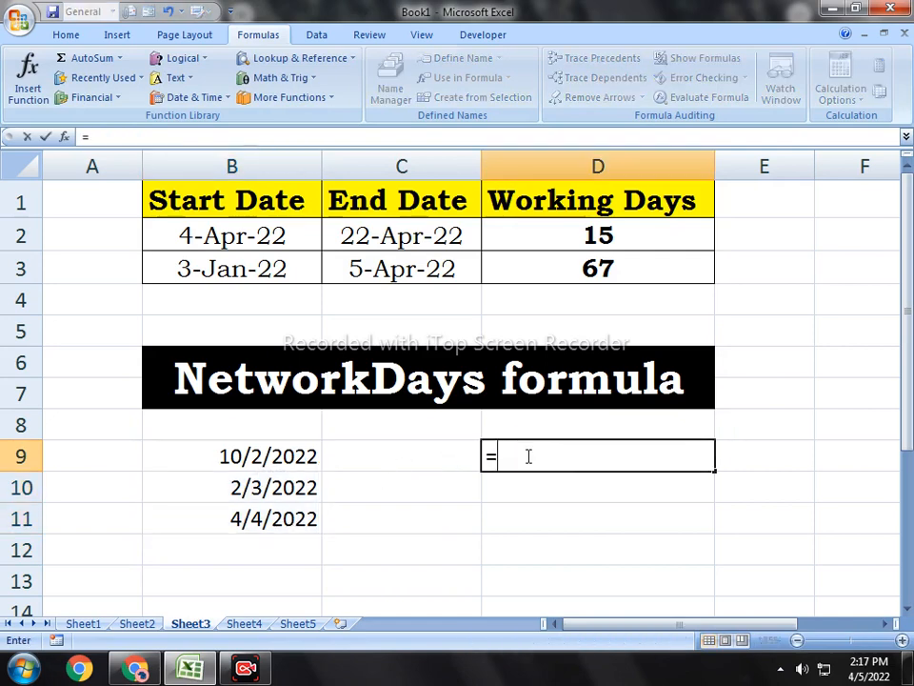
{"action": "type", "text": "netw"}
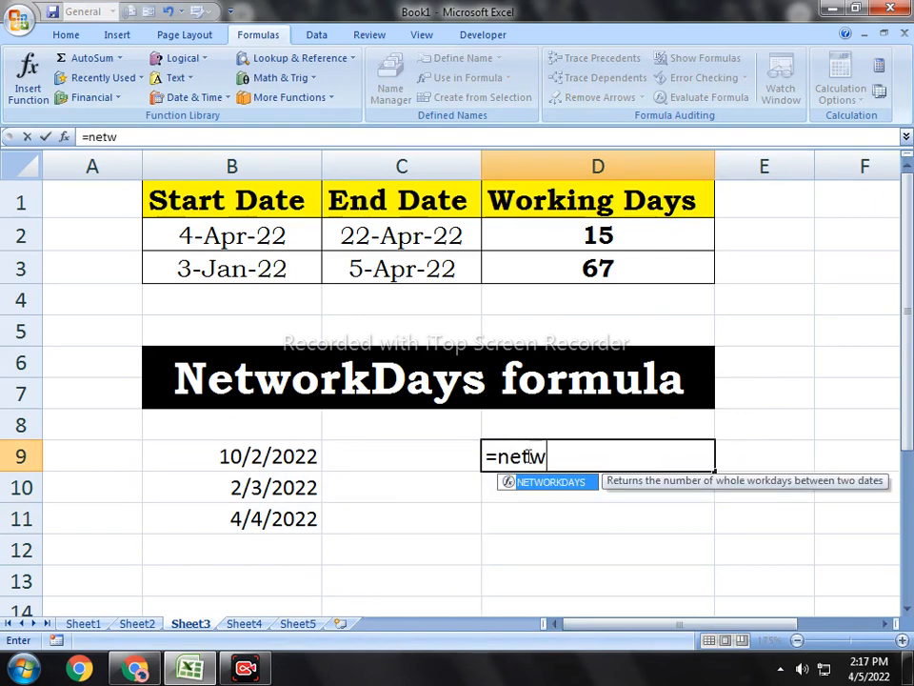
{"action": "key", "text": "Tab"}
{"action": "left_click", "coordinate": [286, 262]}
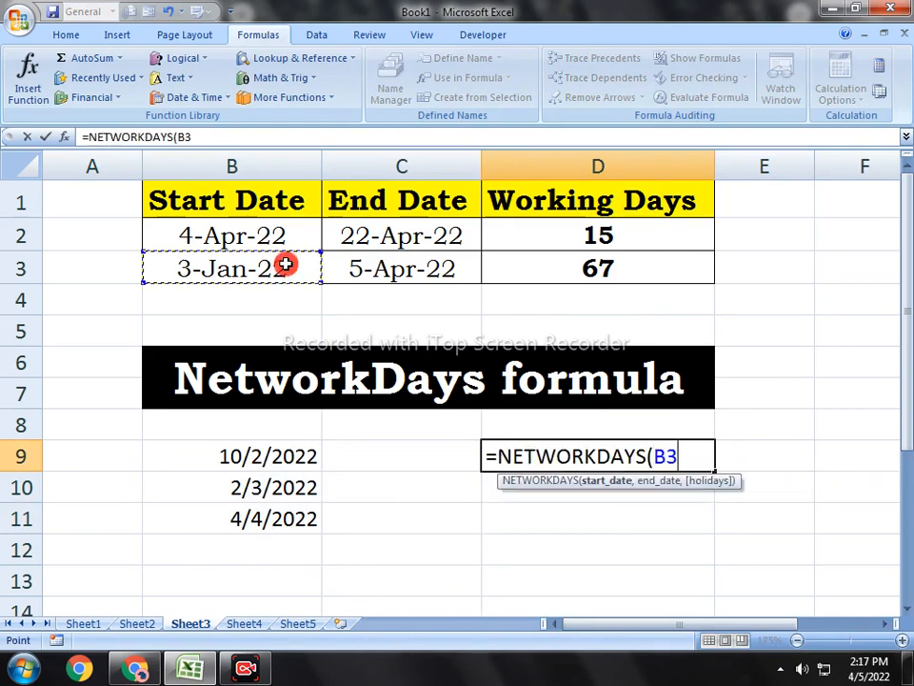
{"action": "left_click", "coordinate": [272, 238]}
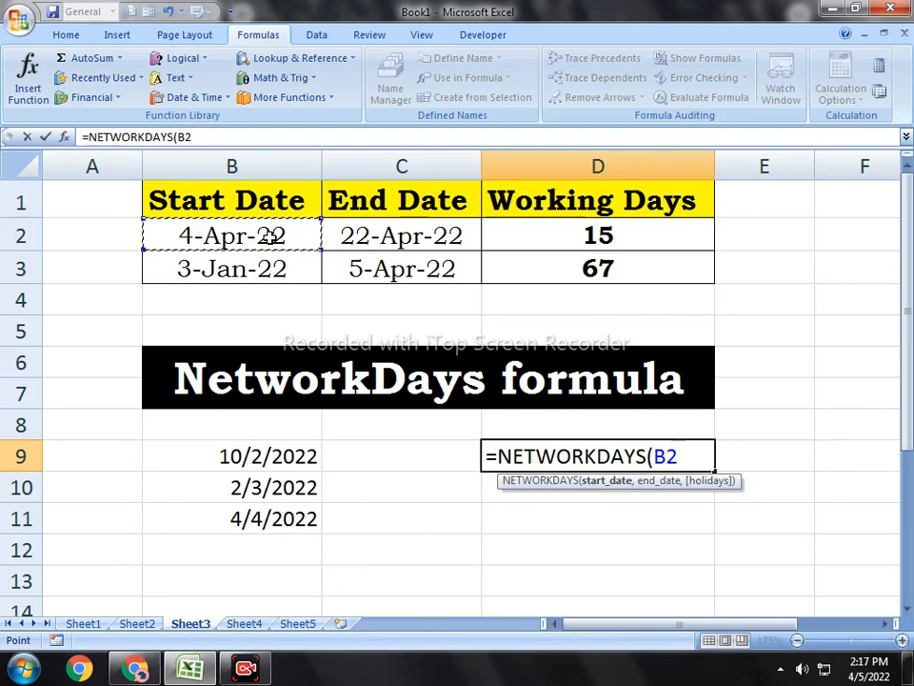
{"action": "type", "text": ","}
{"action": "left_click", "coordinate": [394, 239]}
{"action": "type", "text": ","}
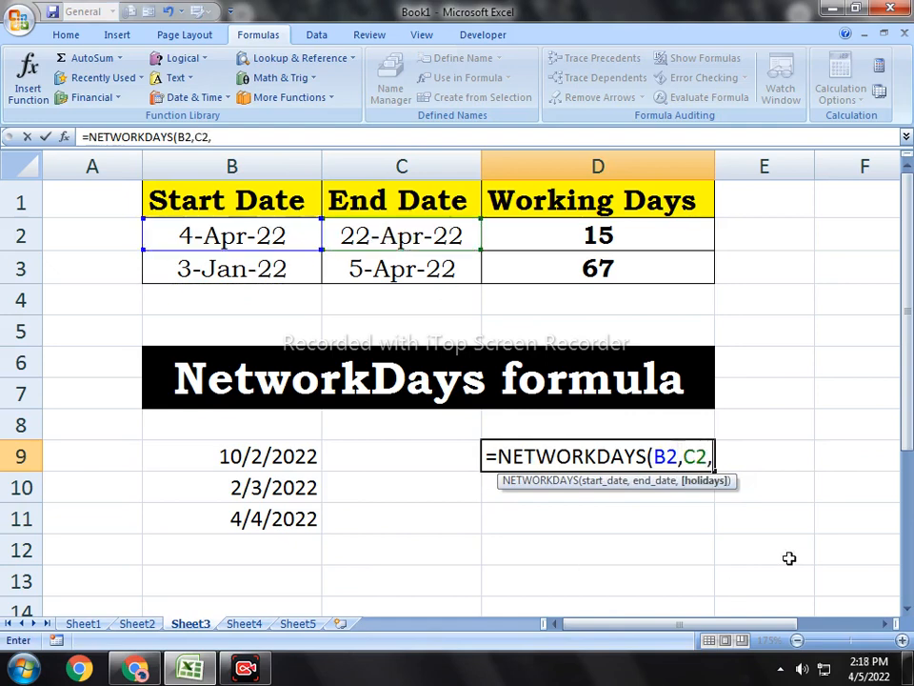
{"action": "left_click_drag", "start_coordinate": [300, 457], "coordinate": [284, 523]}
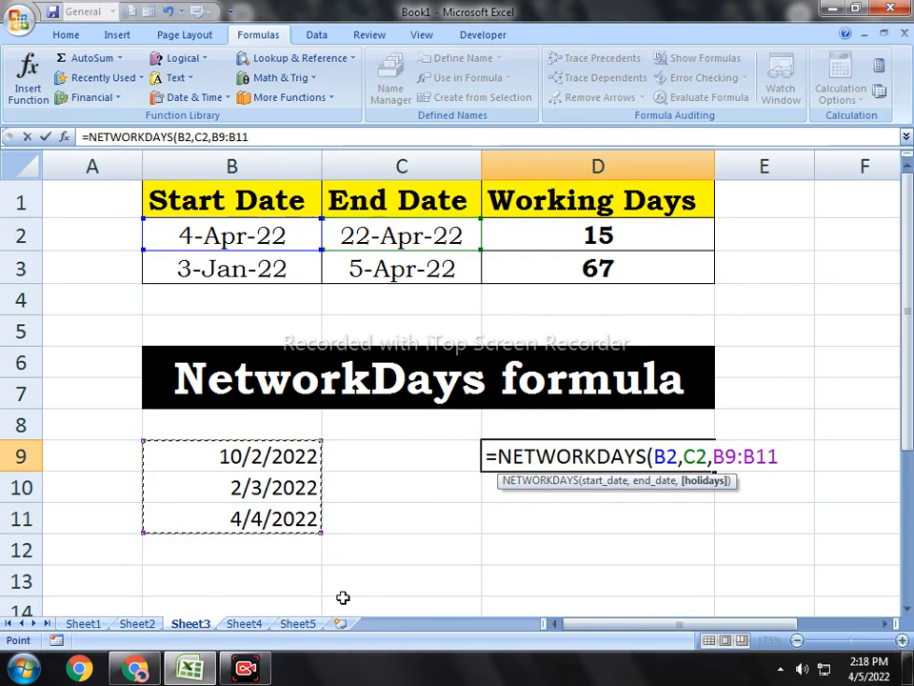
{"action": "type", "text": ")"}
{"action": "key", "text": "Return"}
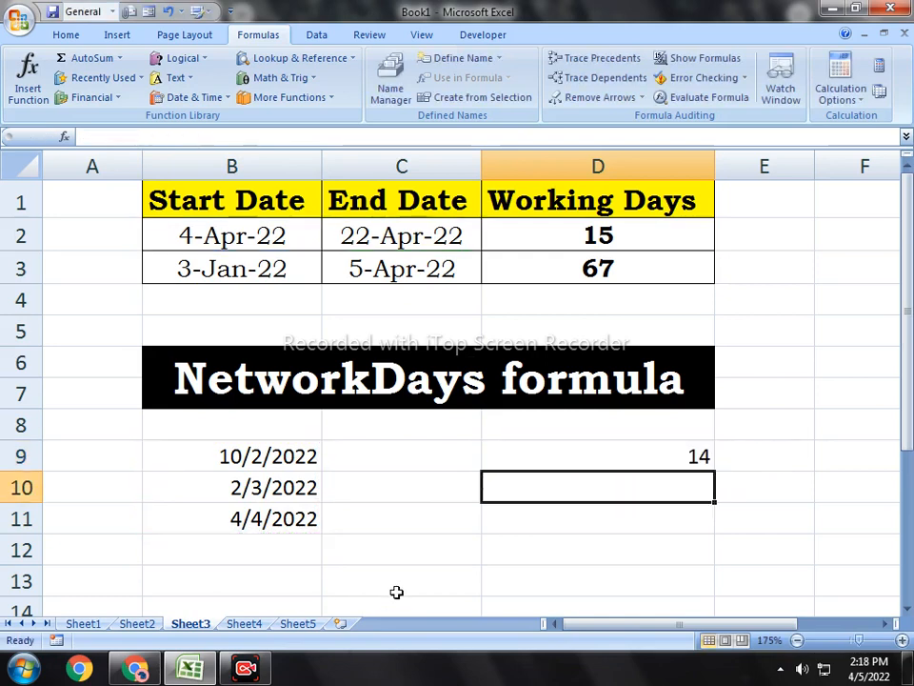
Step: Examine the holiday-adjusted working days formula in cell D9 together with the holiday dates in B9:B11
{"action": "left_click", "coordinate": [663, 464]}
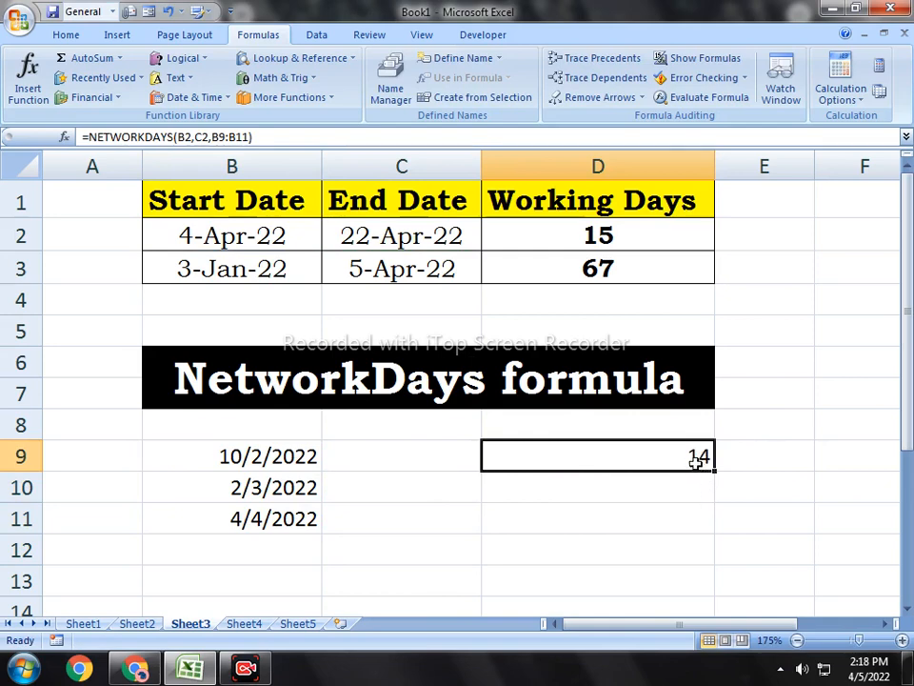
{"action": "left_click_drag", "start_coordinate": [219, 448], "coordinate": [257, 520]}
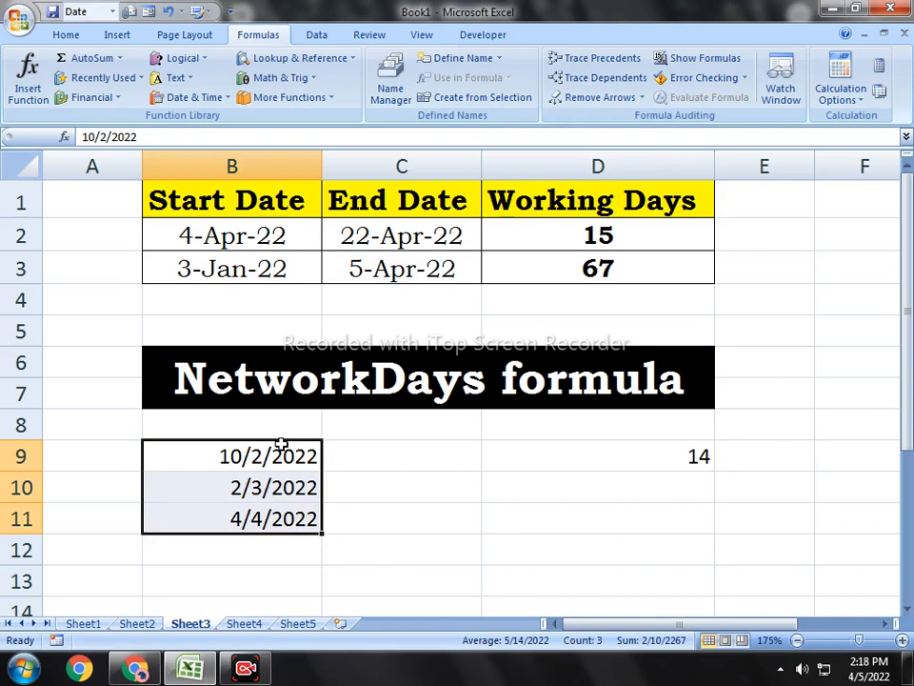
{"action": "left_click", "coordinate": [223, 457]}
{"action": "left_click_drag", "start_coordinate": [223, 457], "coordinate": [218, 526]}
{"action": "left_click_drag", "start_coordinate": [259, 440], "coordinate": [259, 527]}
{"action": "left_click_drag", "start_coordinate": [240, 459], "coordinate": [246, 517]}
{"action": "left_click", "coordinate": [609, 456]}
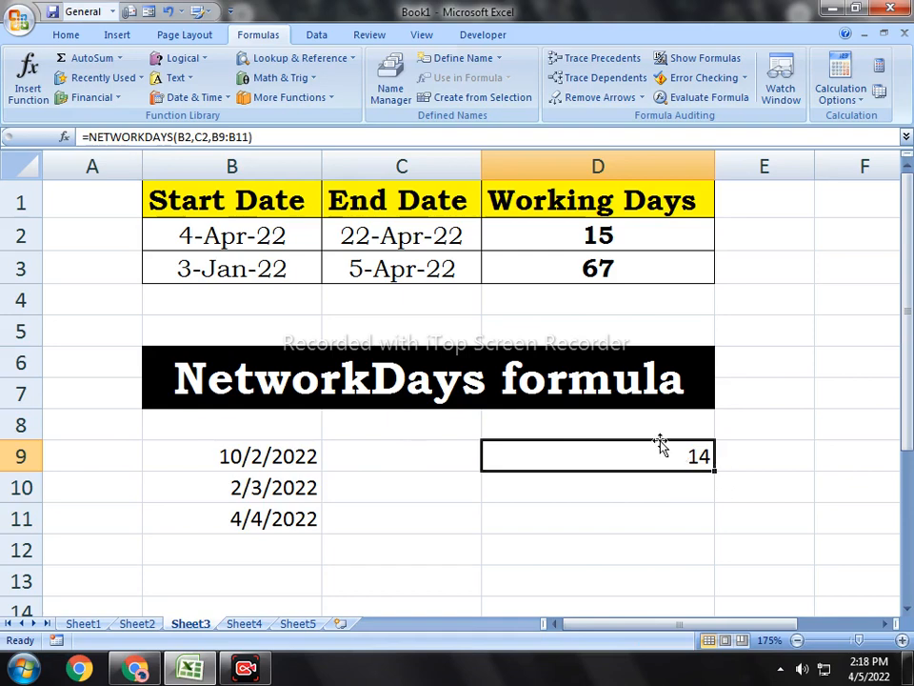
{"action": "left_click", "coordinate": [524, 496]}
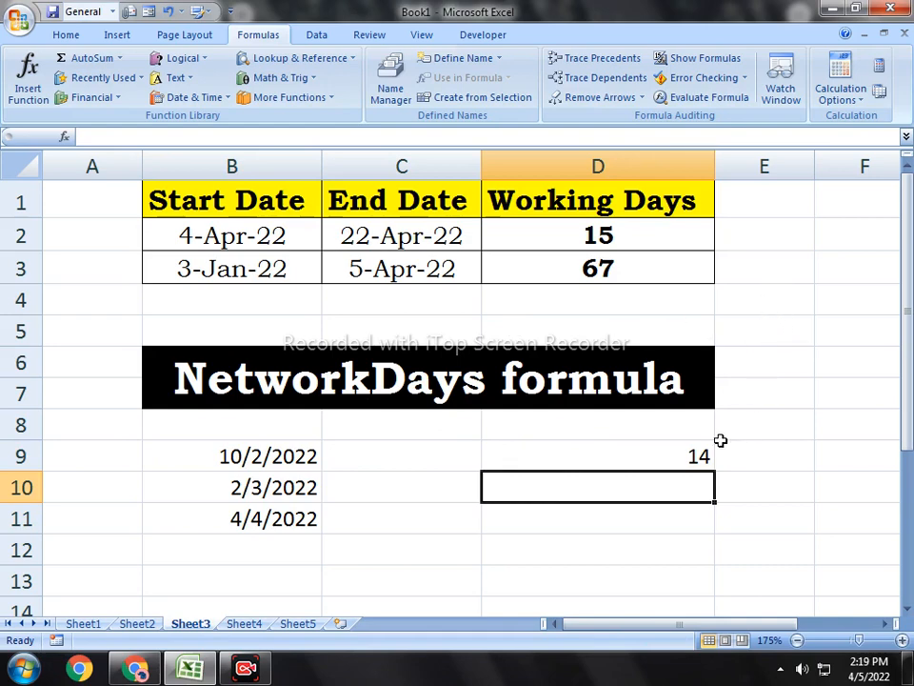
Step: Switch to Chrome and browse the uploaded videos on the LAL CHAND Health & Educational Trust YouTube channel
{"action": "left_click", "coordinate": [134, 667]}
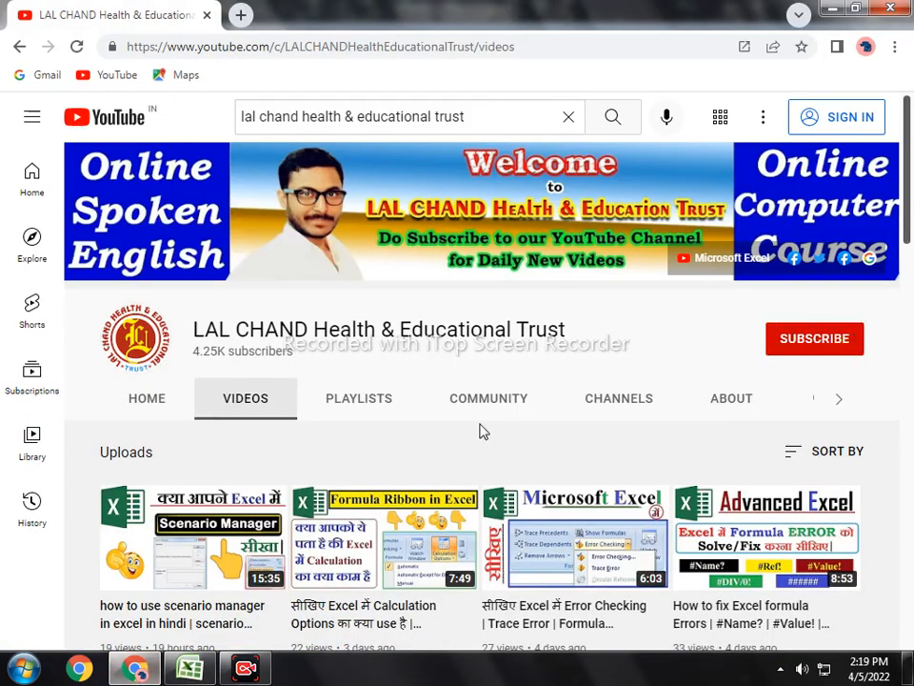
{"action": "scroll", "coordinate": [483, 431], "scroll_direction": "down", "scroll_amount": 5}
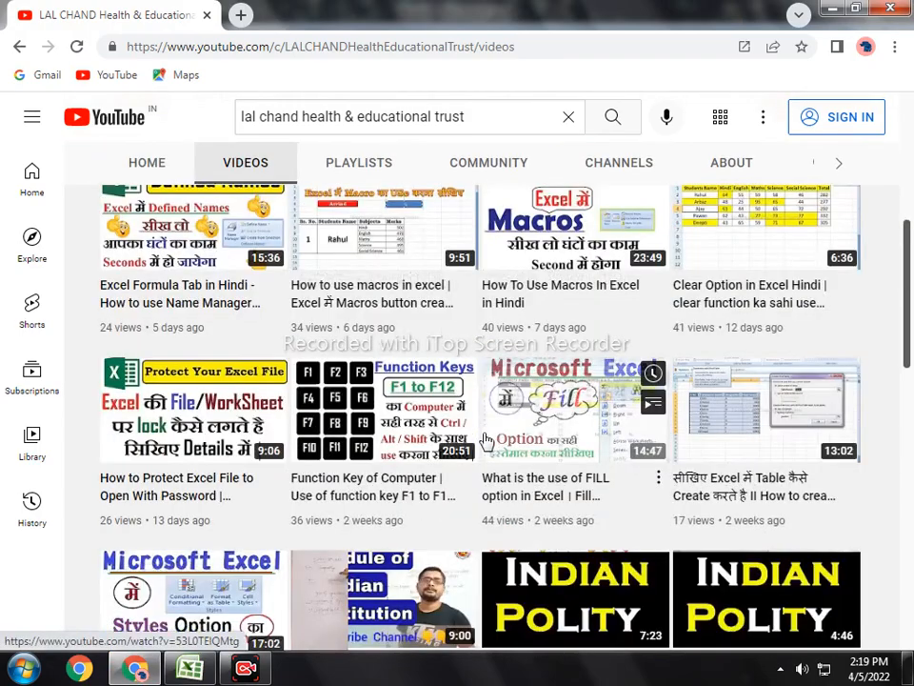
{"action": "scroll", "coordinate": [483, 443], "scroll_direction": "down", "scroll_amount": 10}
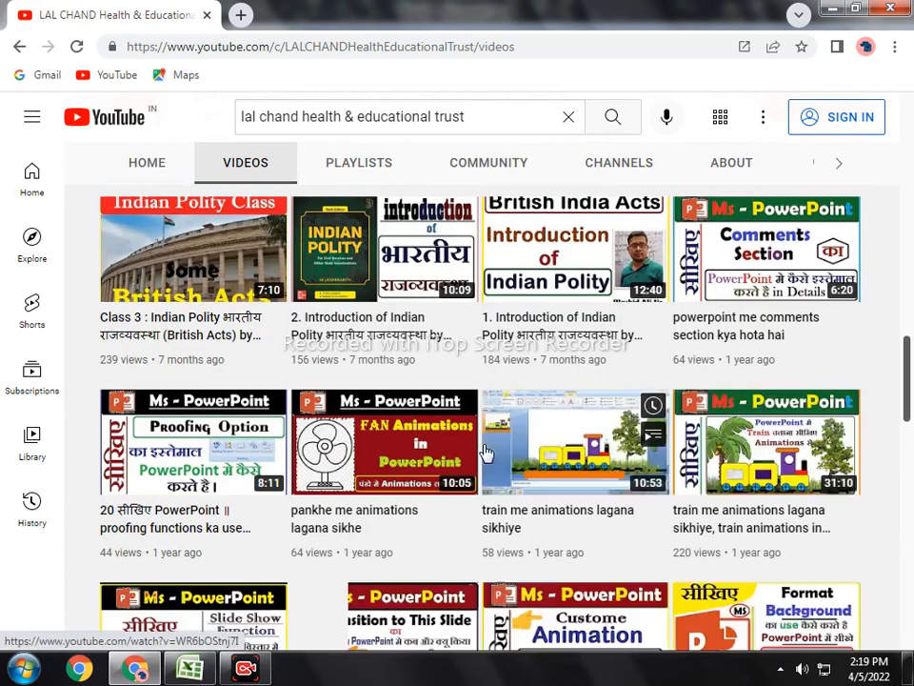
{"action": "scroll", "coordinate": [486, 453], "scroll_direction": "down", "scroll_amount": 4}
{"action": "mouse_move", "coordinate": [512, 470]}
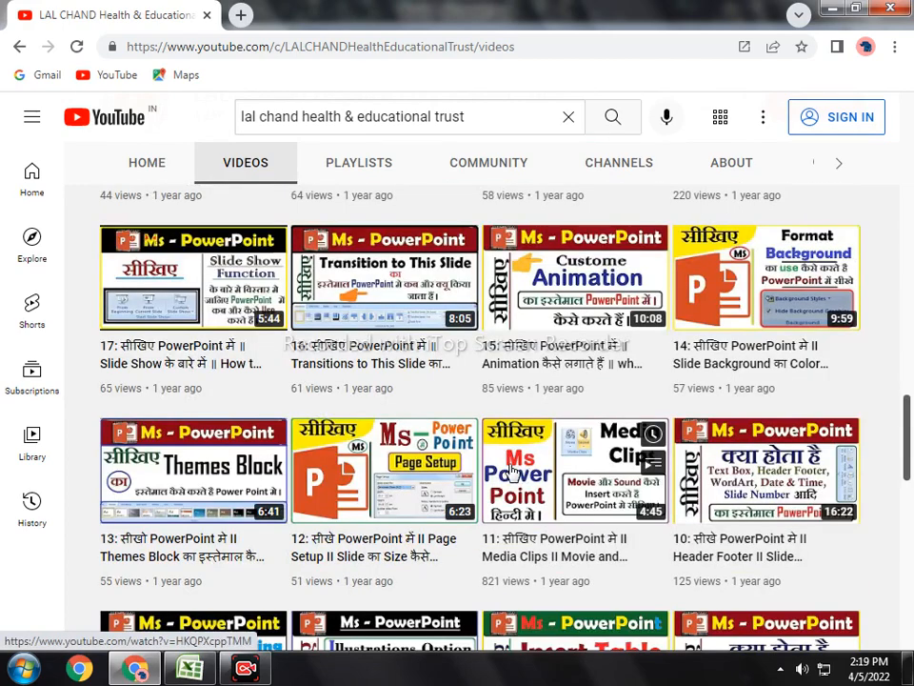